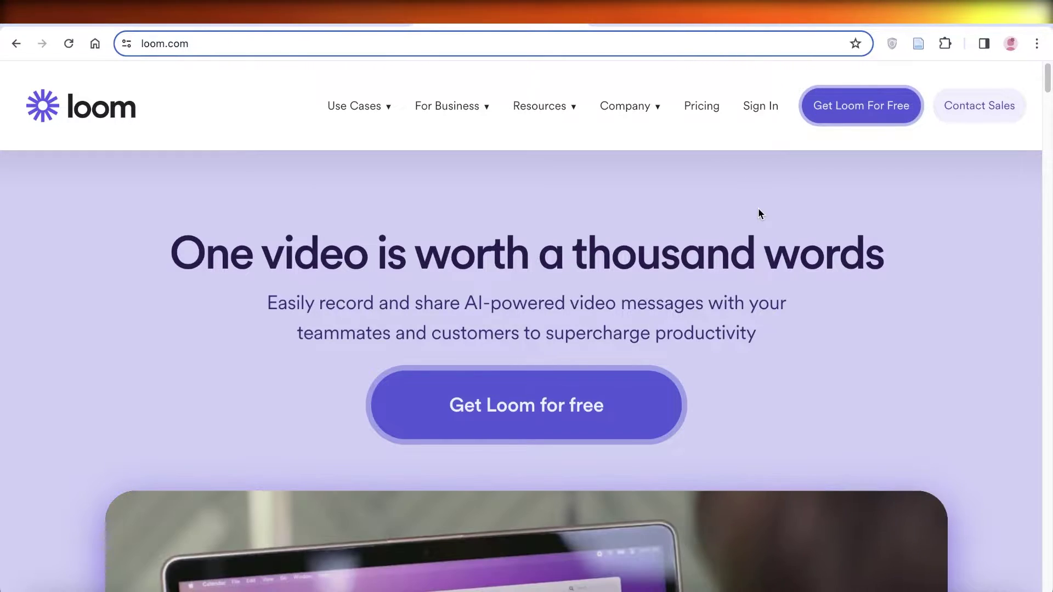
Scroll through the Loom landing page to look over its features.
scroll(757, 206, "down", 1)
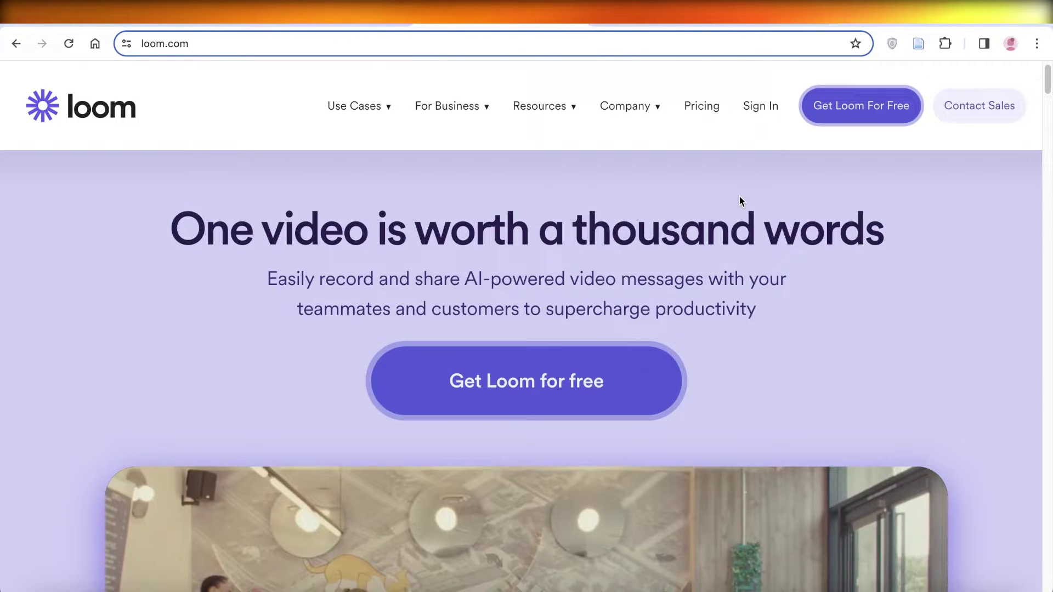
scroll(739, 200, "down", 1)
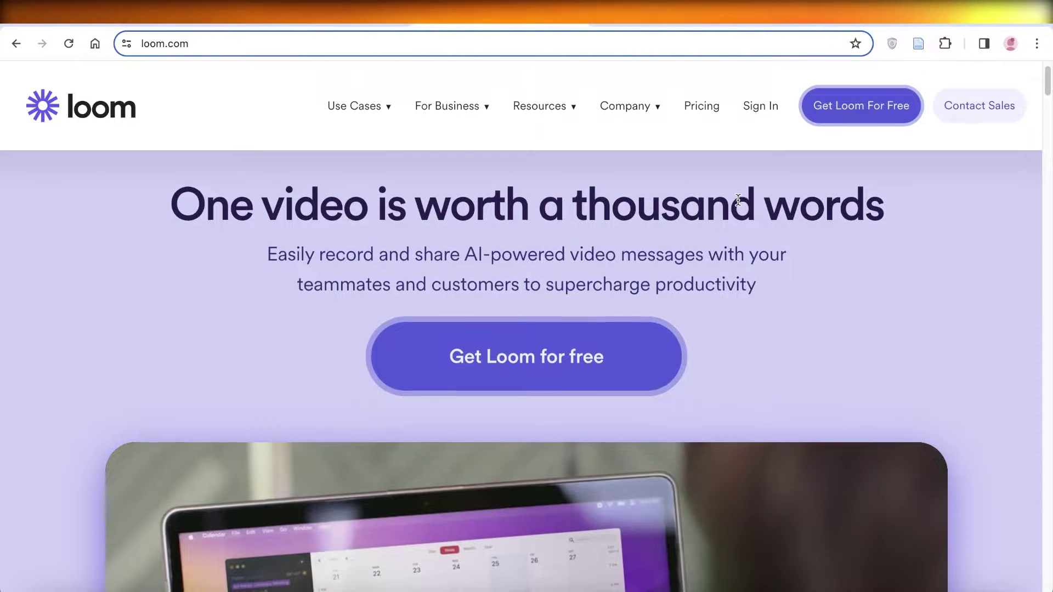
scroll(738, 201, "down", 10)
scroll(738, 210, "down", 20)
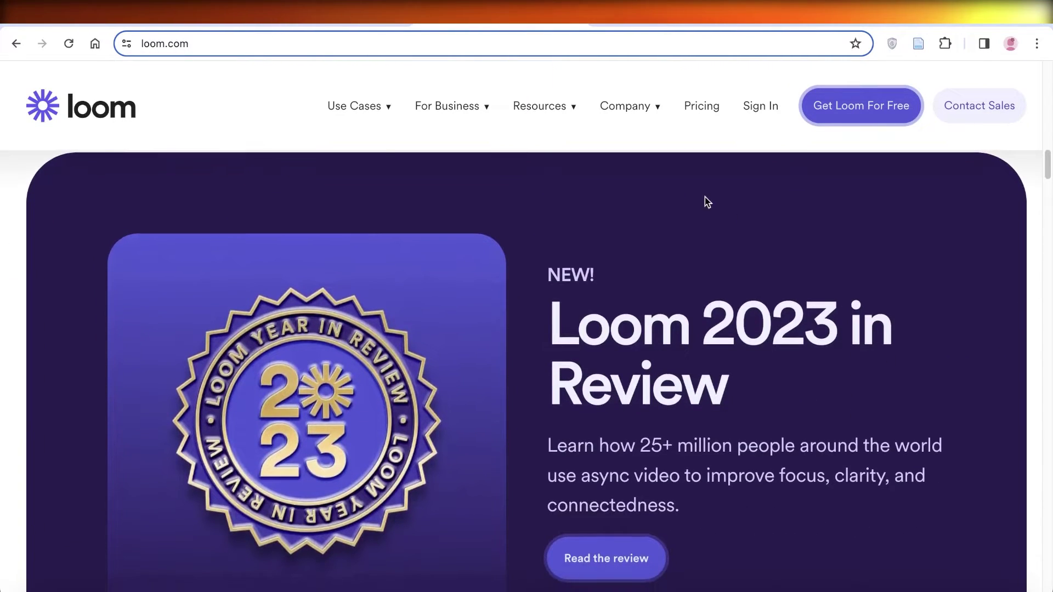
mouse_move(375, 116)
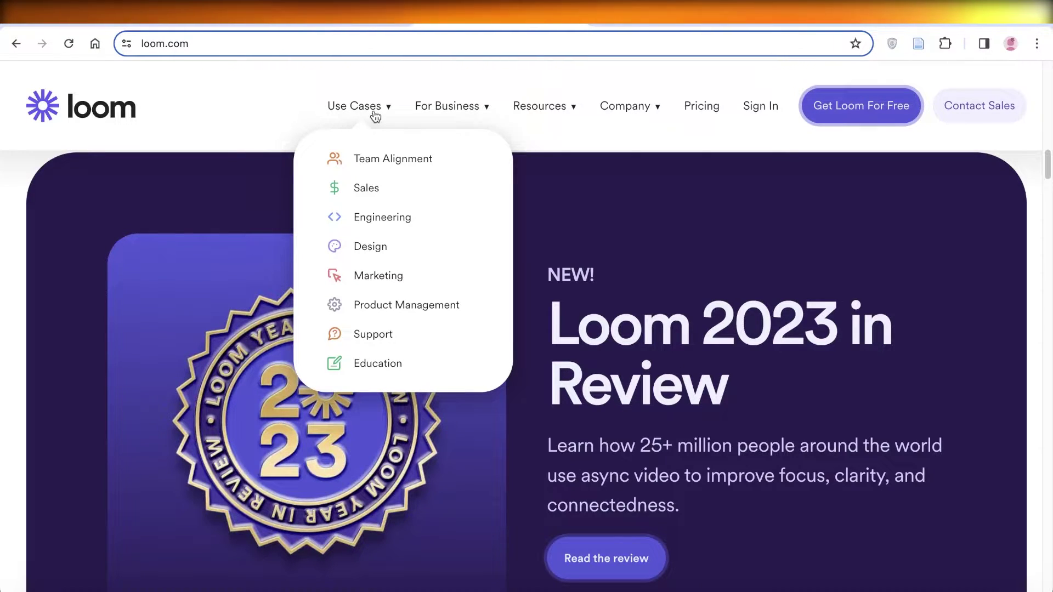
scroll(700, 307, "down", 15)
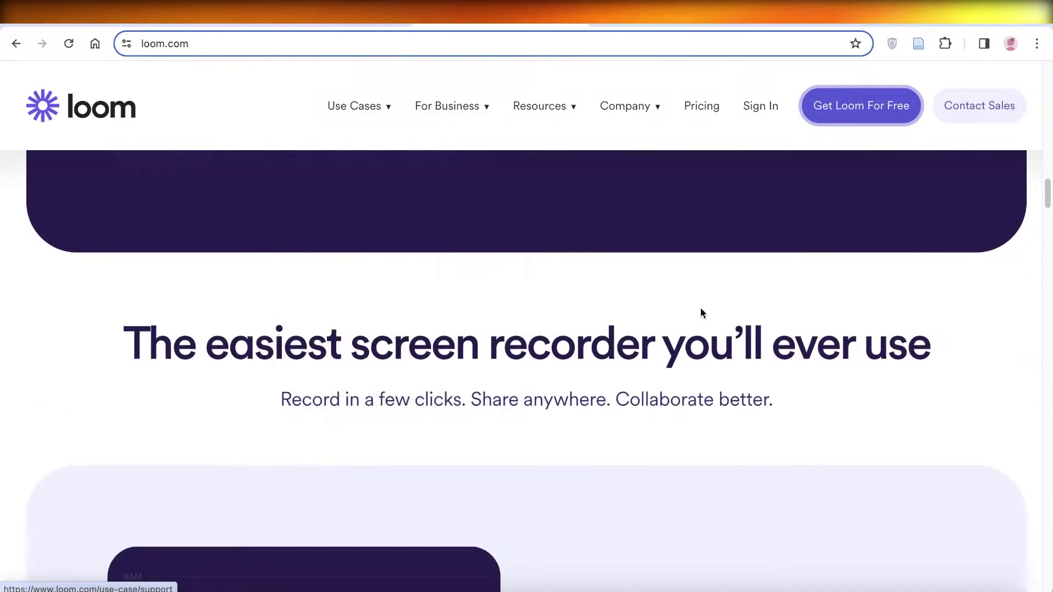
scroll(1036, 289, "up", 5)
scroll(1037, 289, "up", 4)
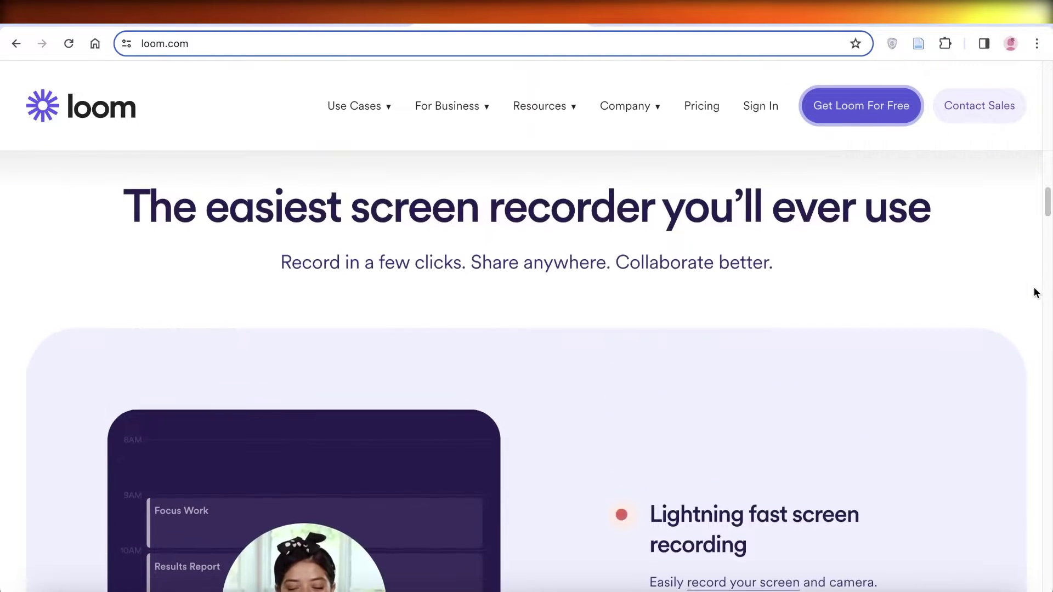
scroll(960, 274, "down", 12)
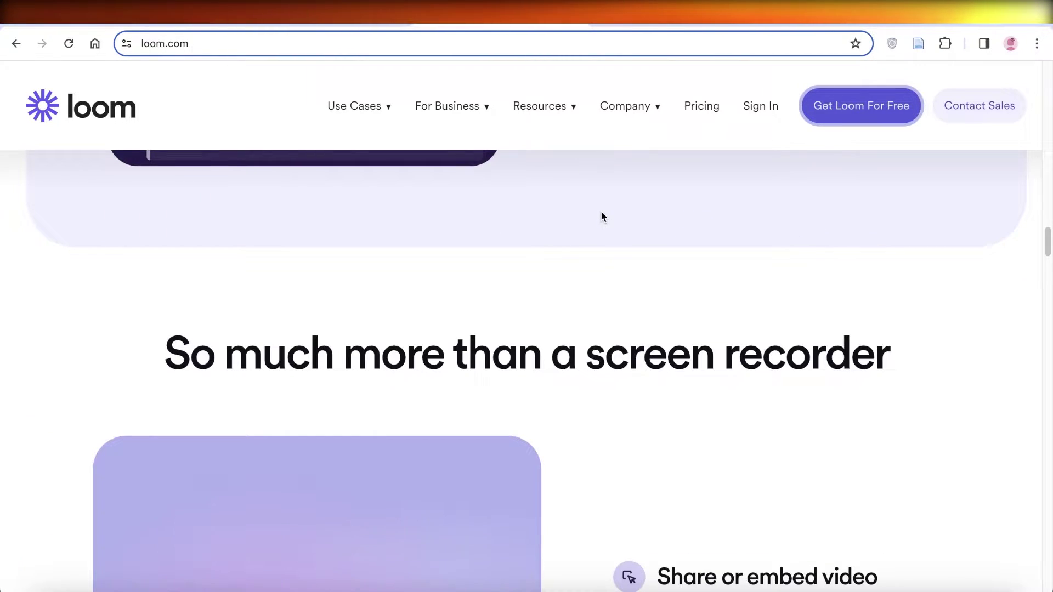
scroll(536, 250, "down", 7)
scroll(695, 254, "down", 3)
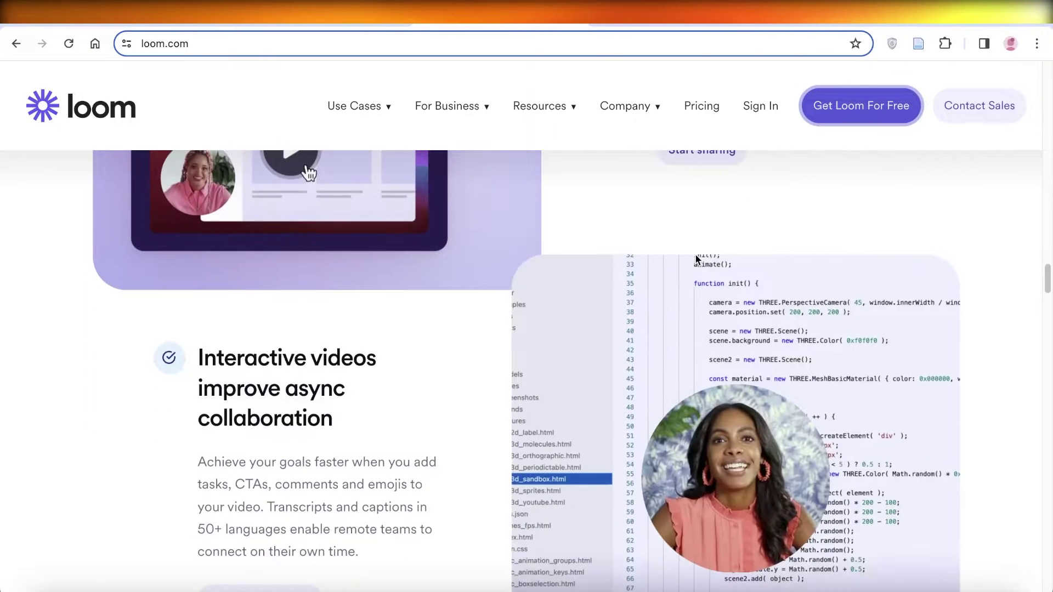
scroll(697, 254, "down", 3)
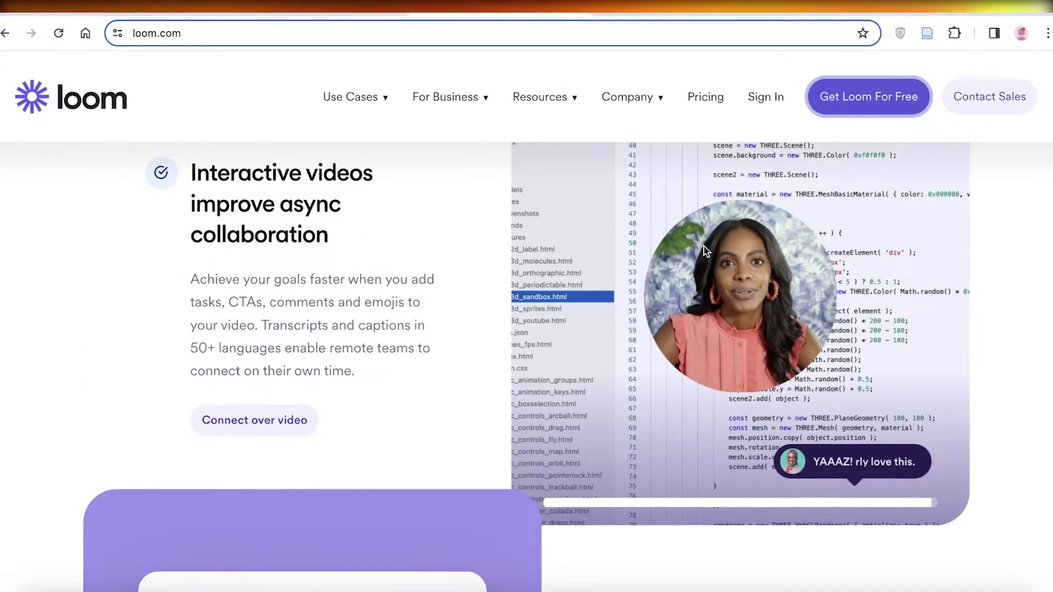
scroll(678, 238, "down", 3)
scroll(604, 221, "down", 5)
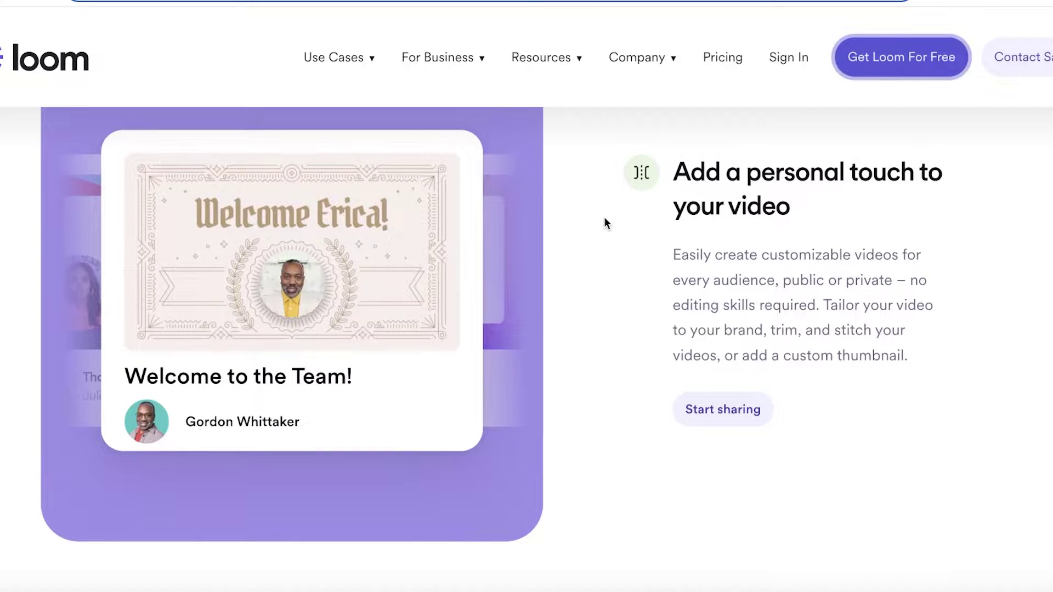
scroll(620, 214, "down", 6)
scroll(659, 207, "up", 7)
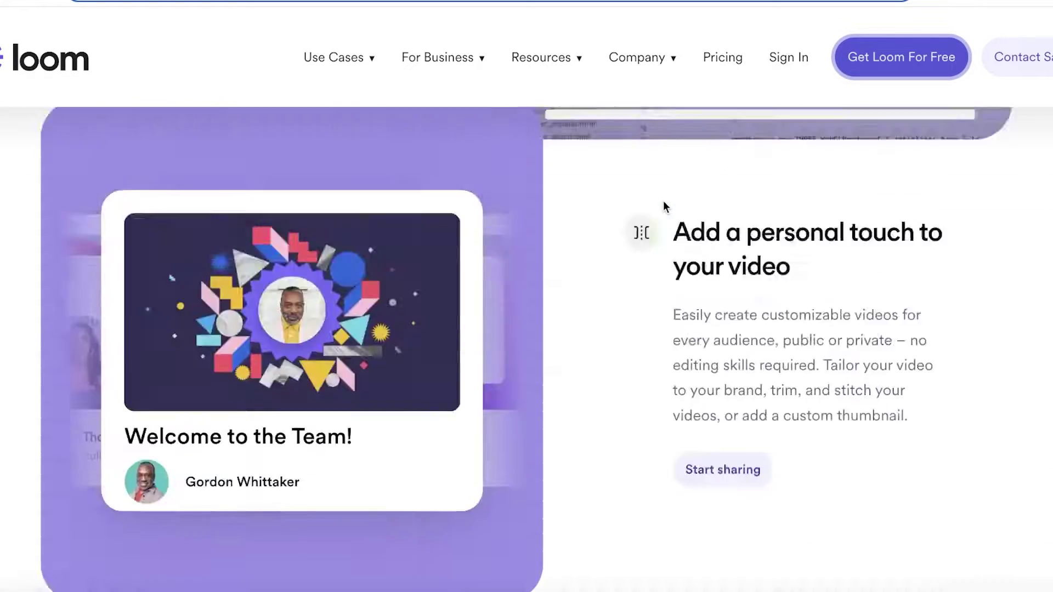
scroll(664, 206, "up", 20)
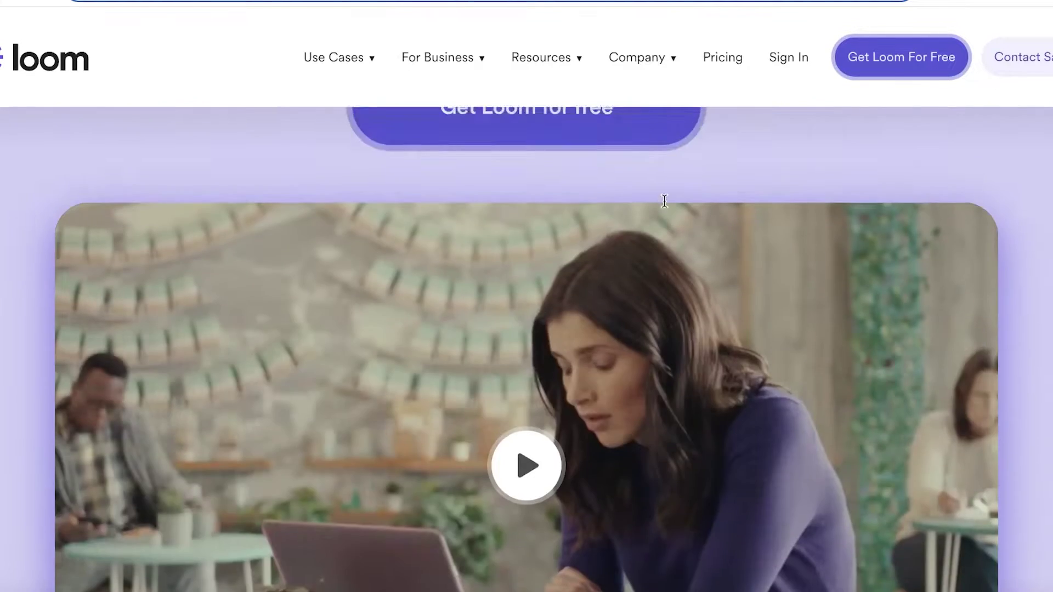
scroll(664, 201, "up", 5)
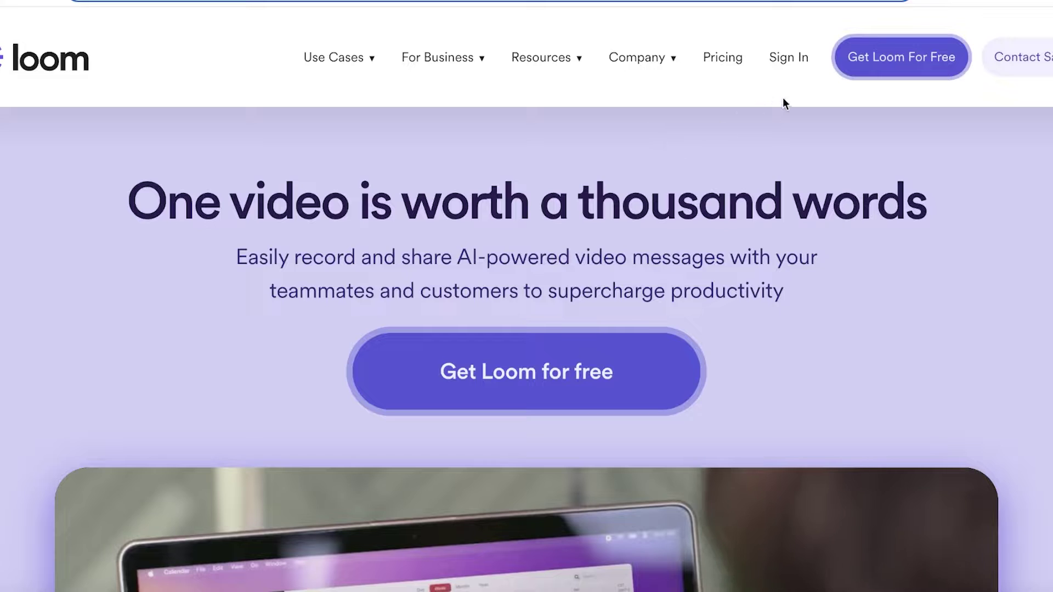
Sign up for free with the first Google account and keep limited functionality.
left_click(872, 63)
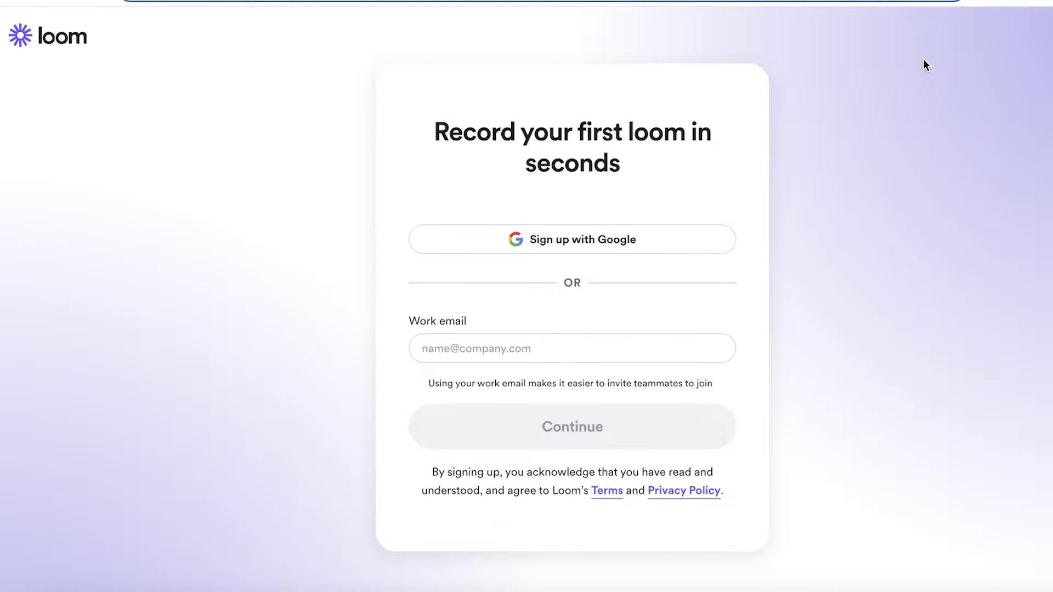
left_click(522, 348)
left_click(586, 240)
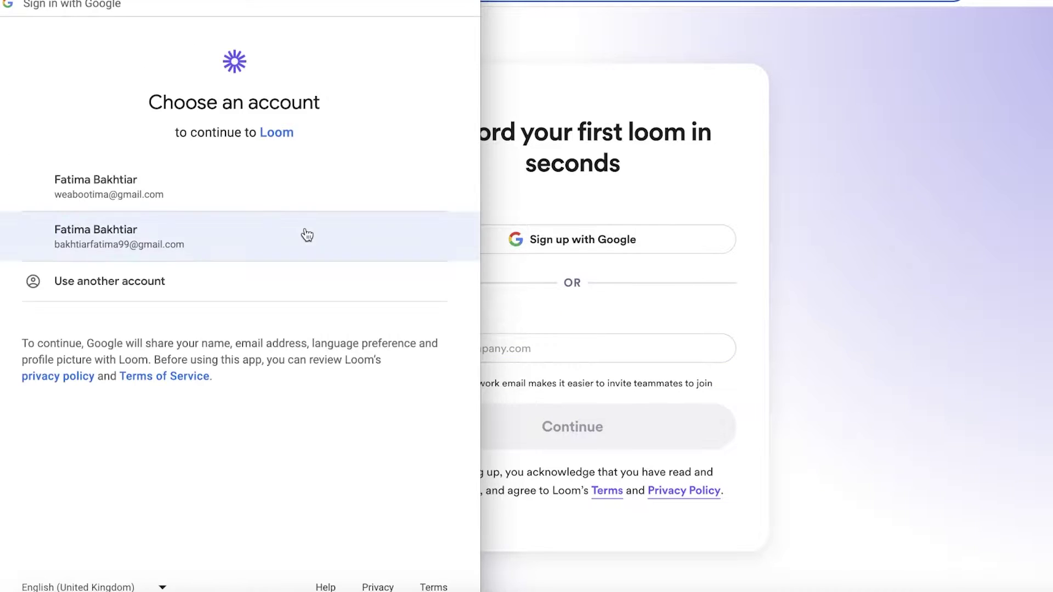
left_click(295, 196)
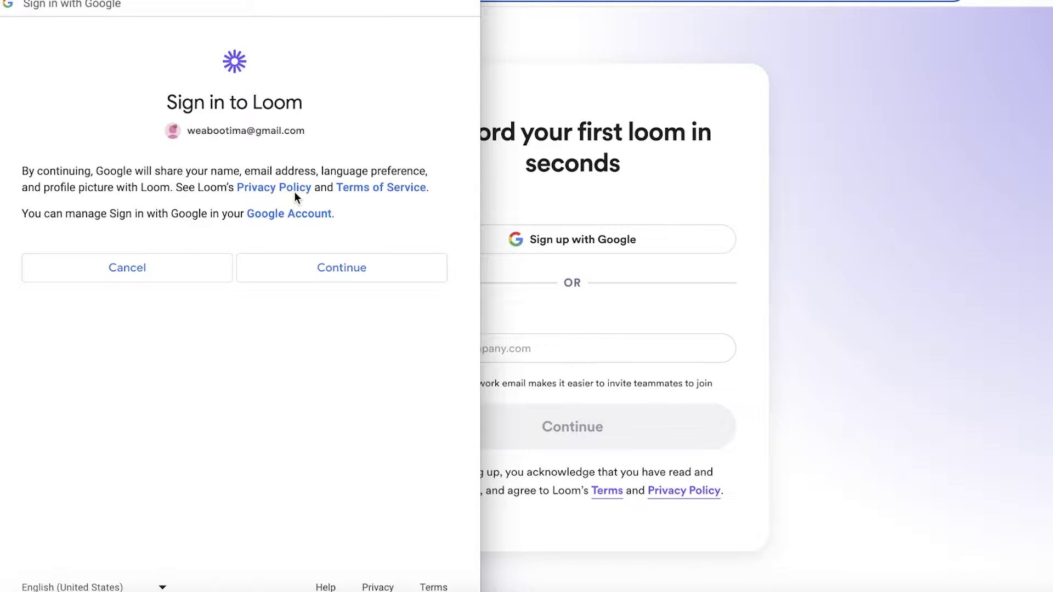
left_click(316, 267)
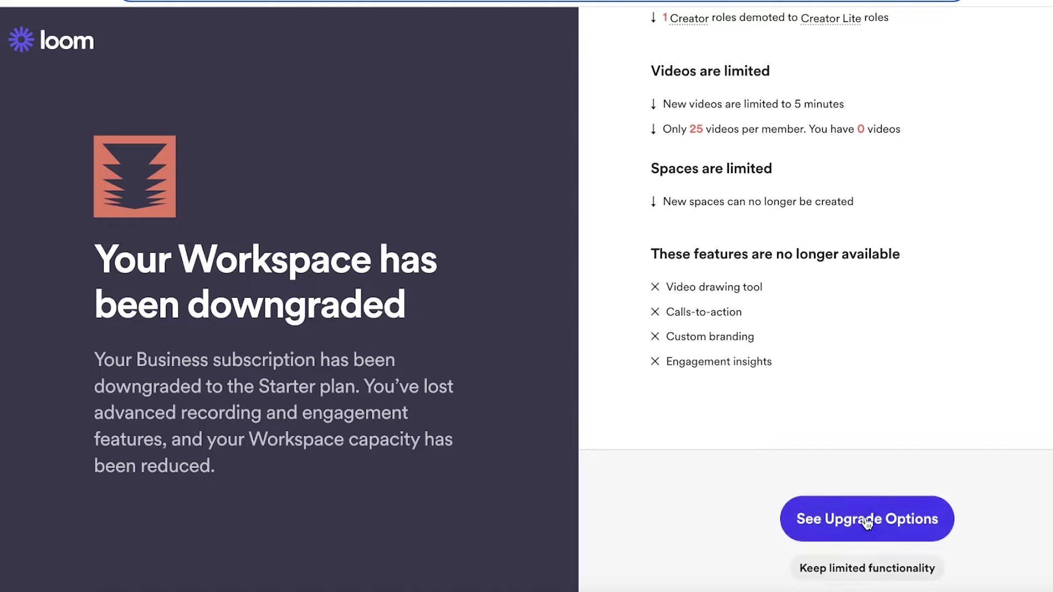
left_click(871, 569)
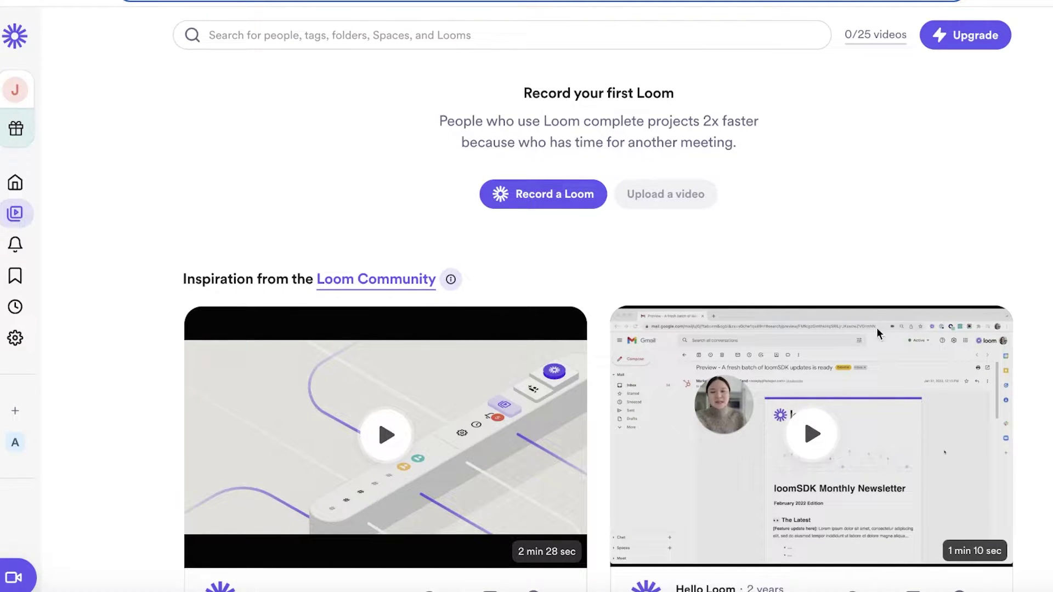
Check the workspace details card and expand the full navigation sidebar.
left_click(14, 94)
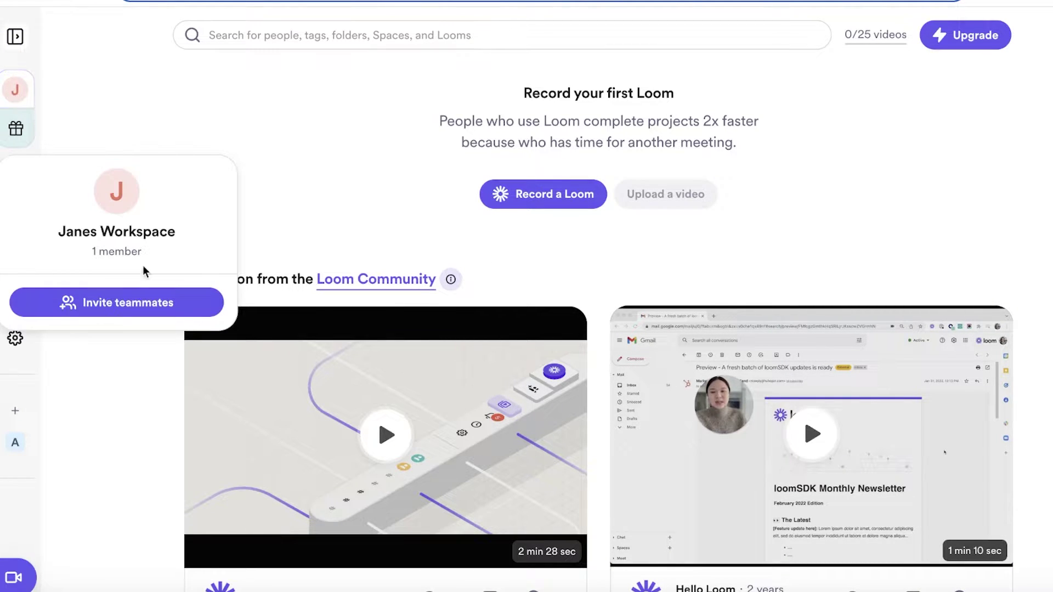
left_click(377, 187)
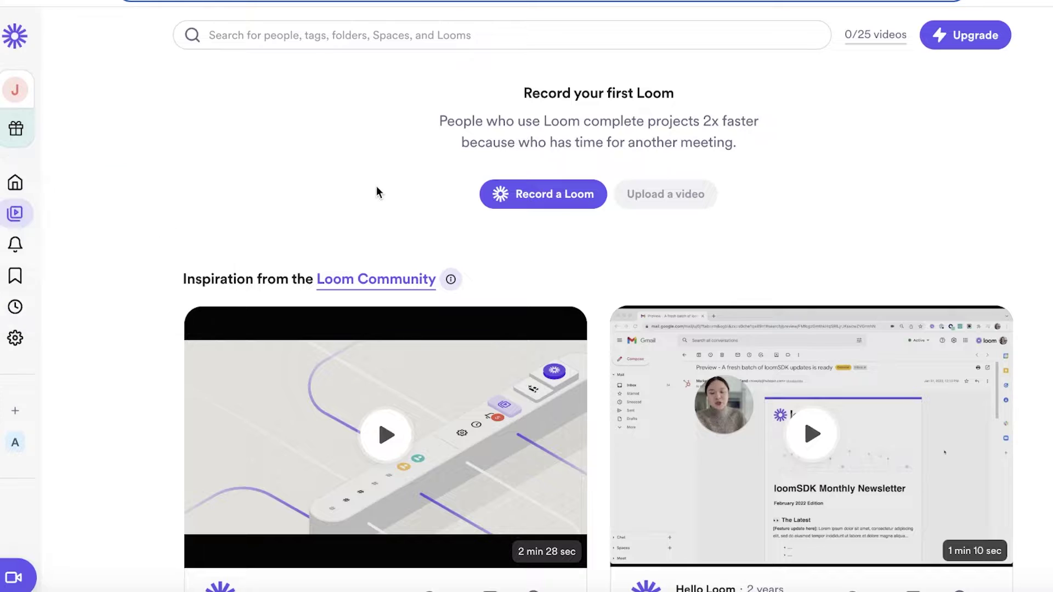
left_click(14, 34)
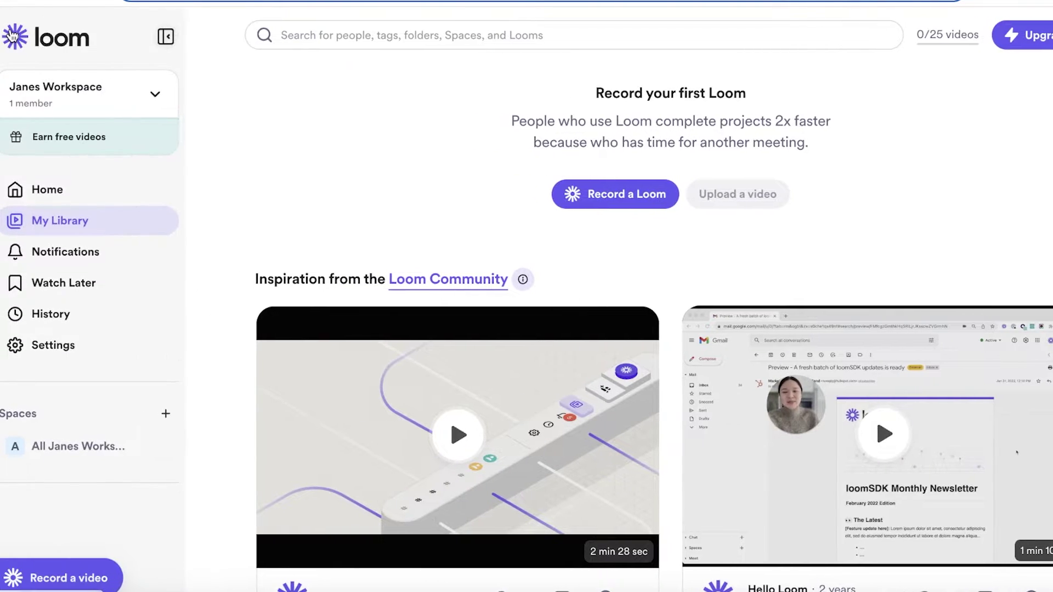
left_click(133, 88)
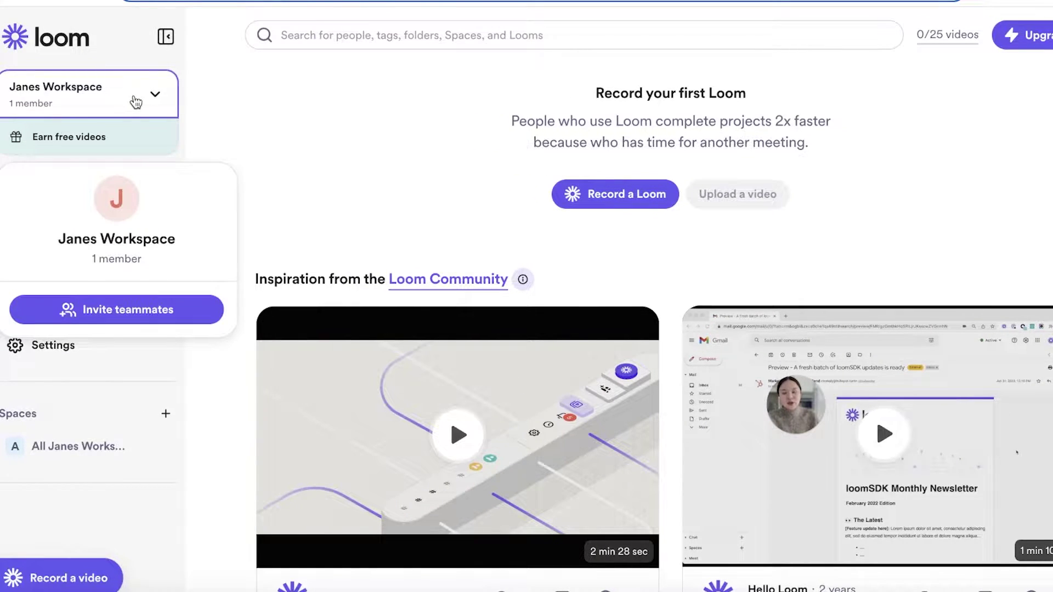
left_click(136, 102)
Visit the Home page, then return to My Library.
left_click(67, 197)
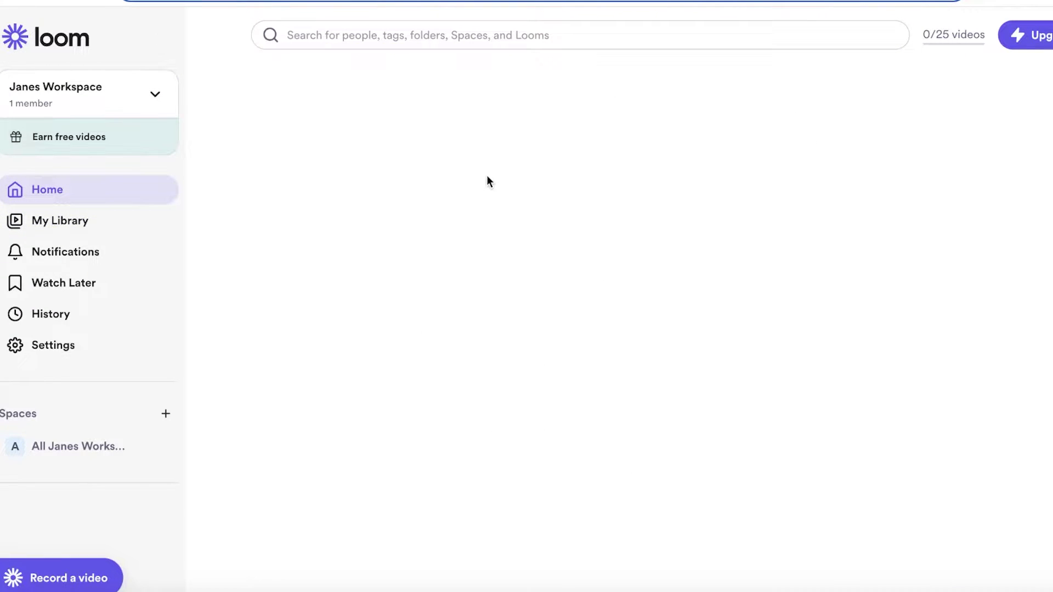
scroll(491, 199, "down", 3)
scroll(493, 204, "up", 3)
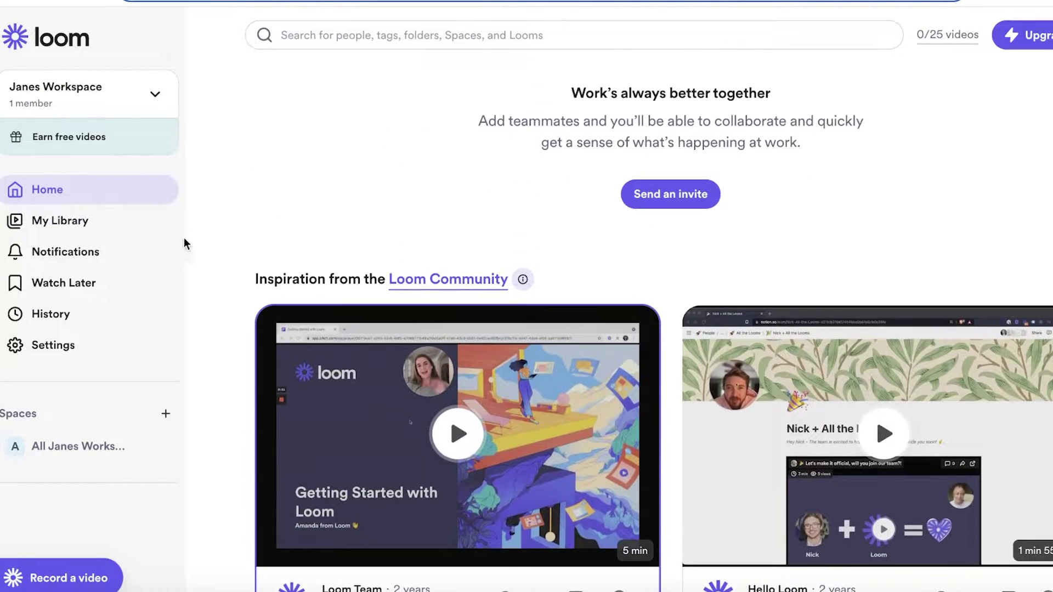
left_click(87, 225)
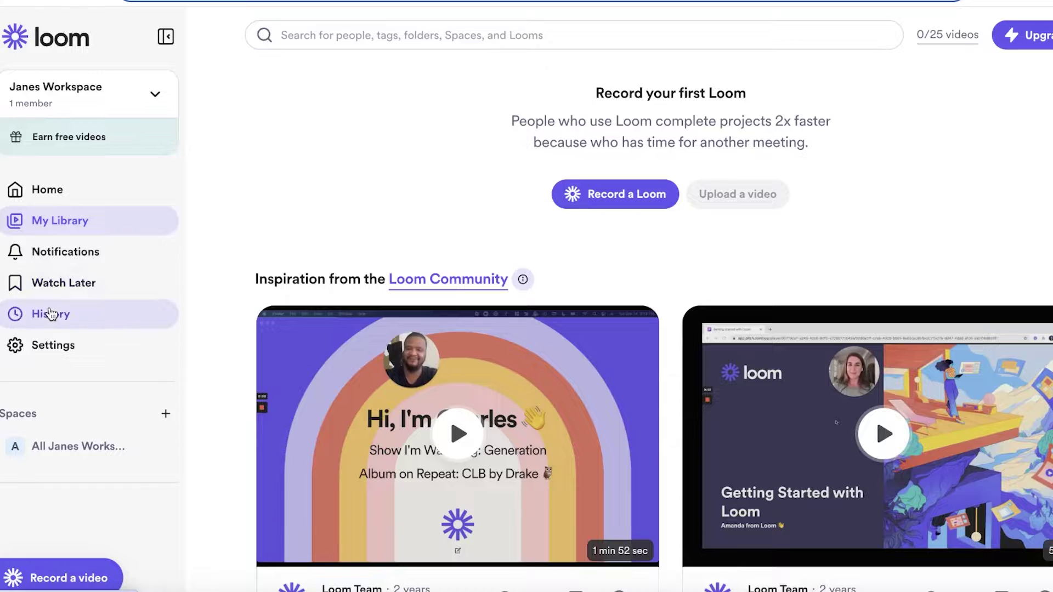
Open Personal, then Workspace settings, and scroll to the Workspace Content privacy options.
left_click(46, 345)
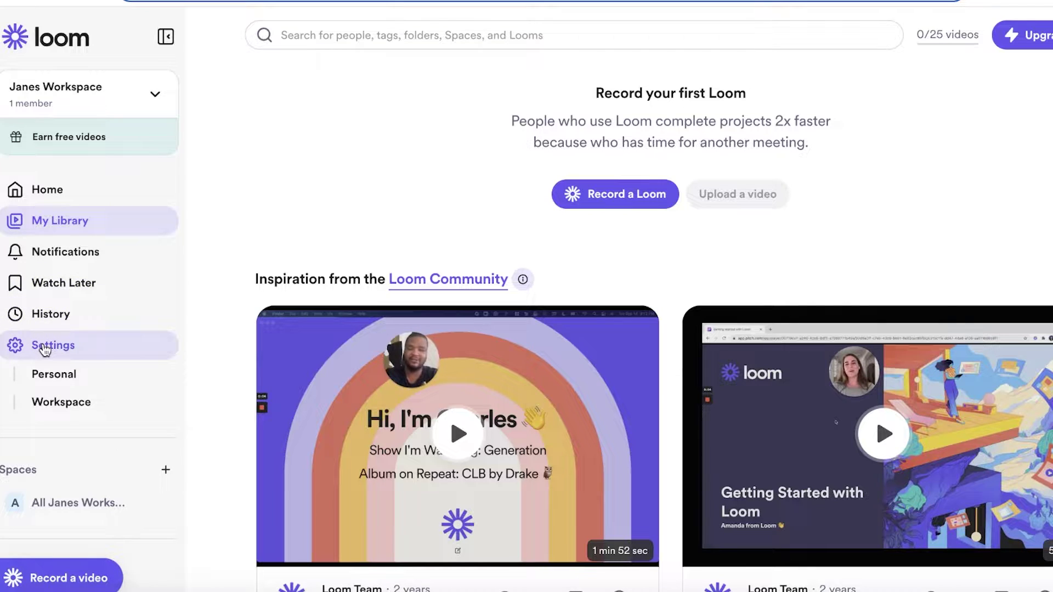
left_click(76, 387)
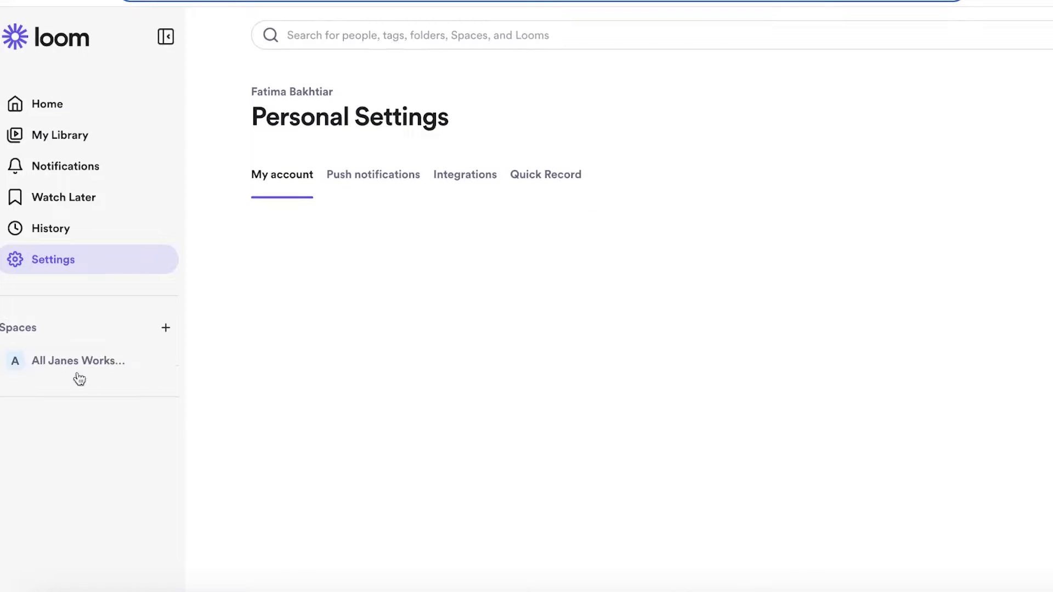
left_click(102, 358)
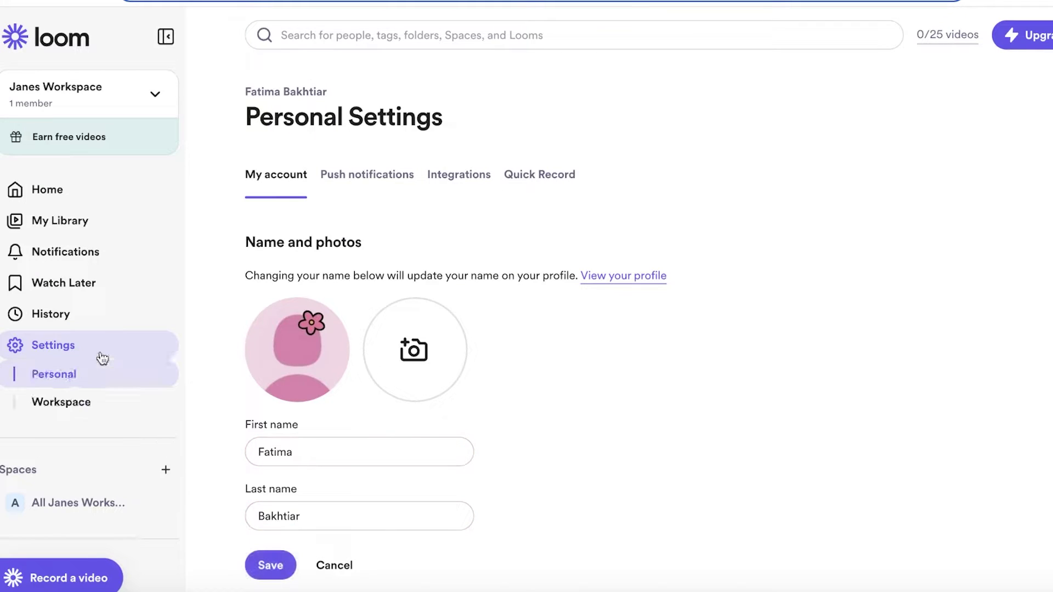
left_click(87, 411)
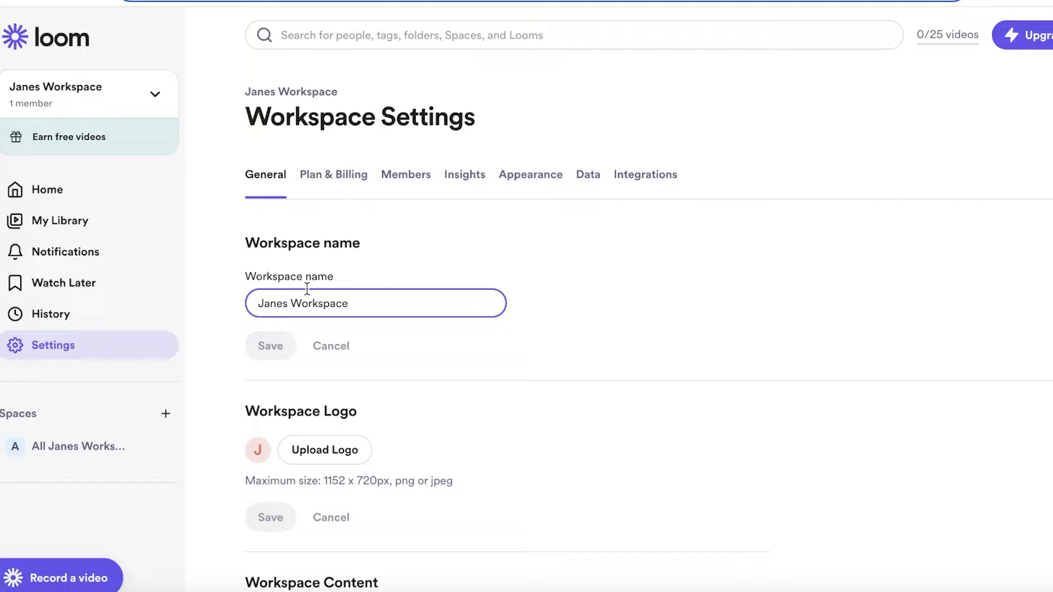
scroll(344, 275, "down", 5)
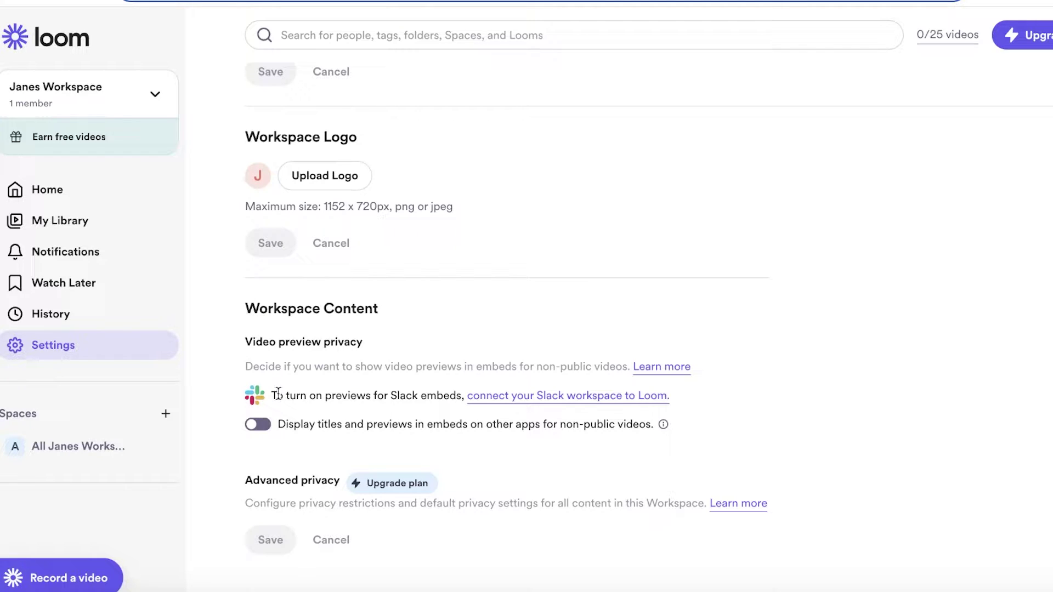
Open the workspace's shared space, open and cancel the new Space form twice, then go Home.
left_click(59, 446)
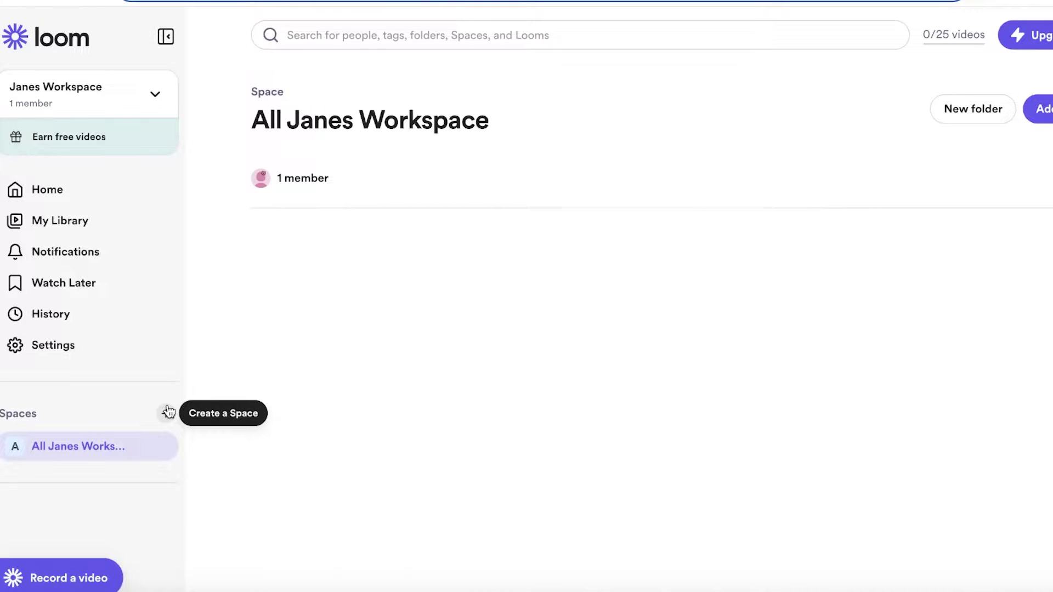
left_click(167, 412)
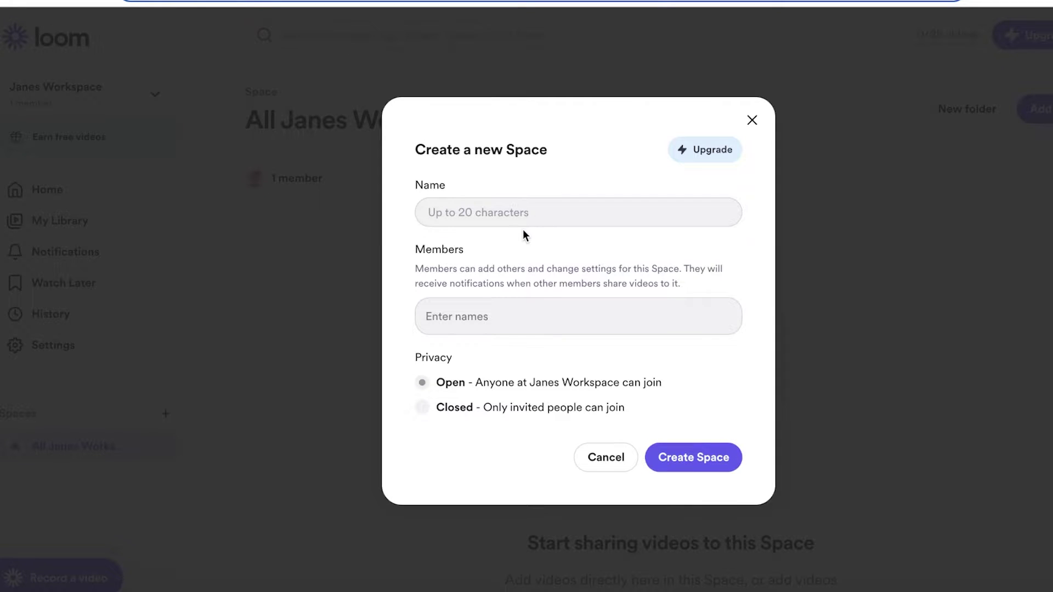
left_click(757, 126)
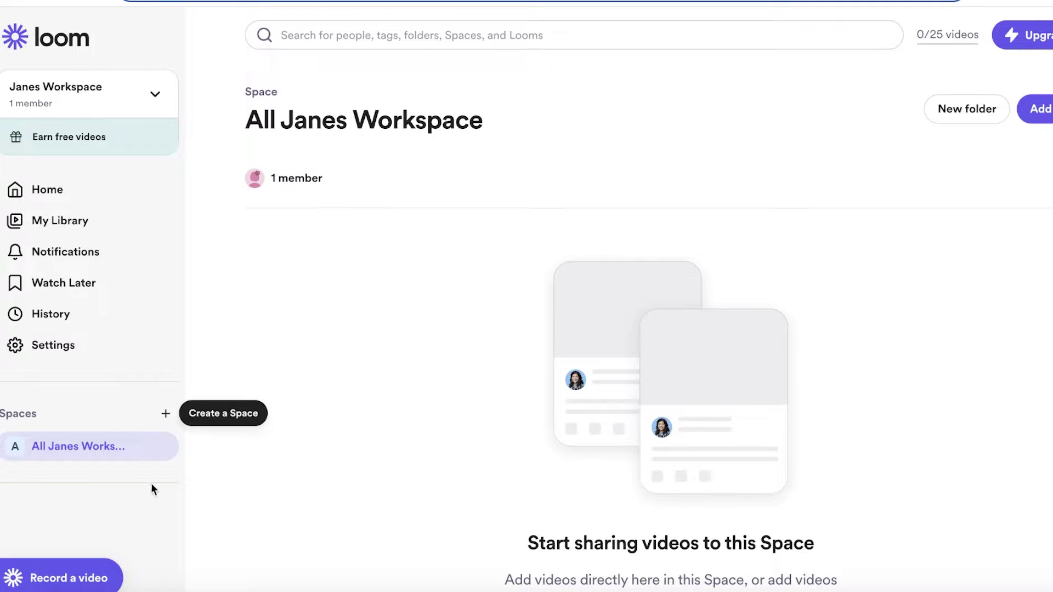
left_click(166, 414)
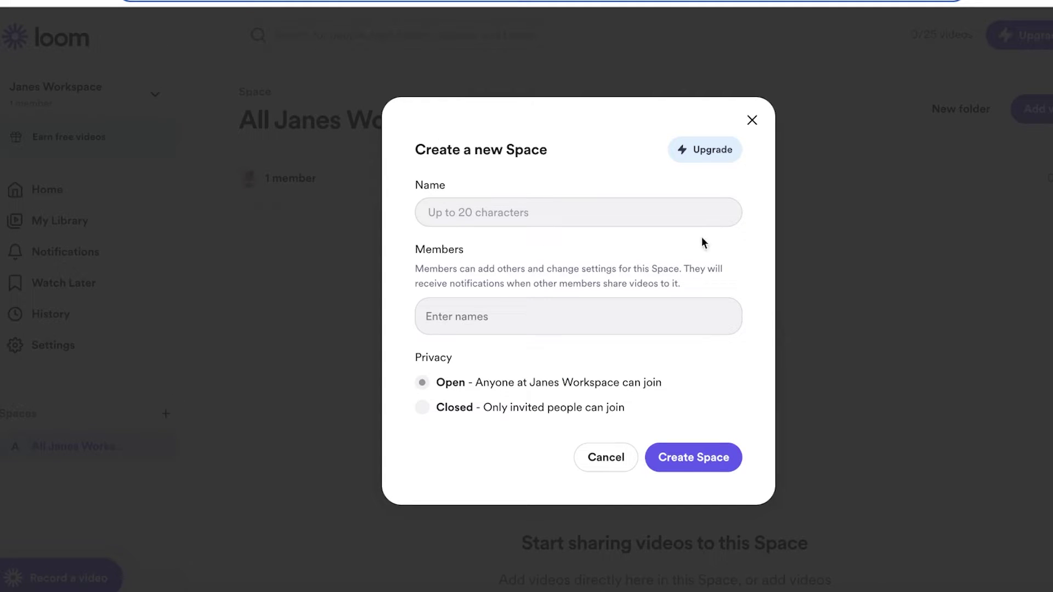
left_click(753, 120)
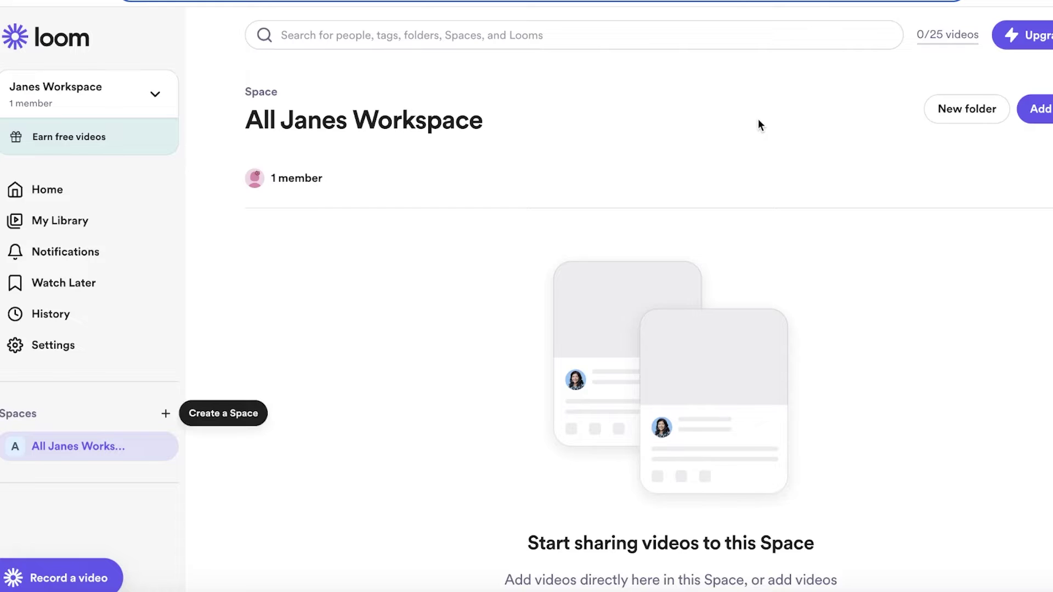
left_click(30, 188)
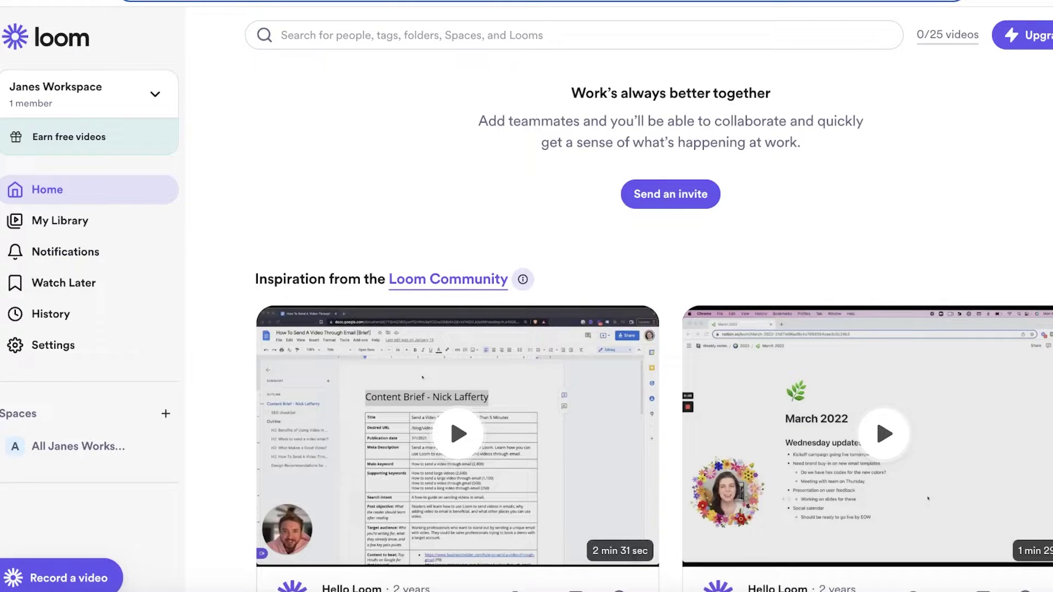
left_click(1049, 35)
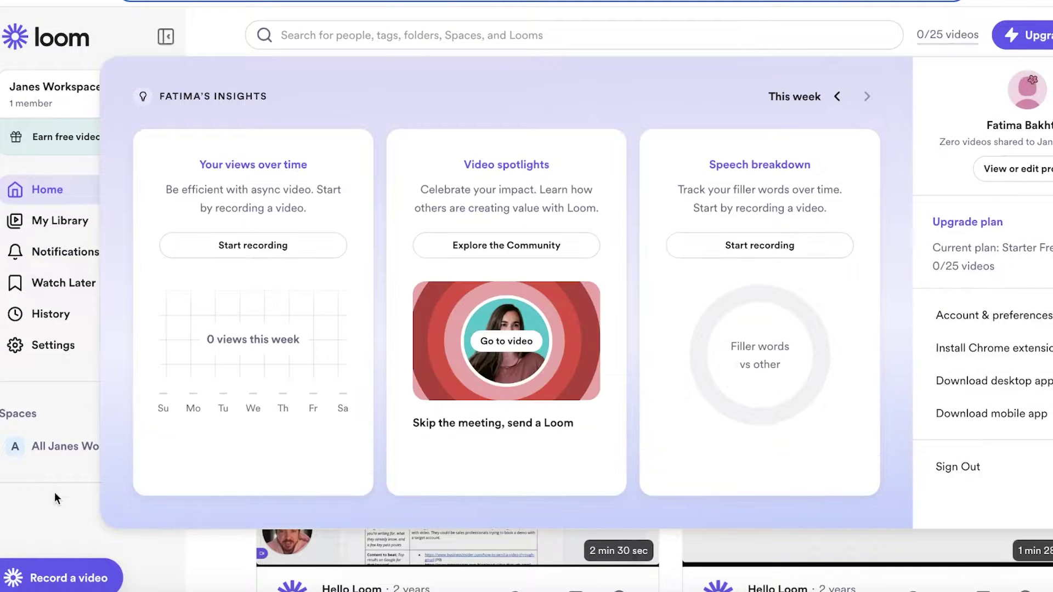
left_click(50, 55)
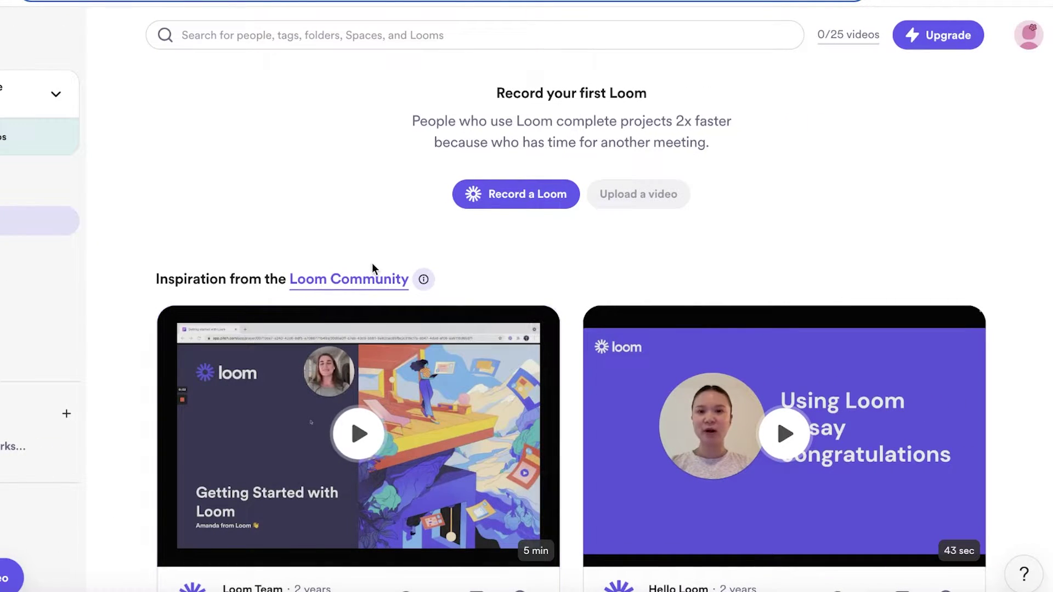
left_click(474, 203)
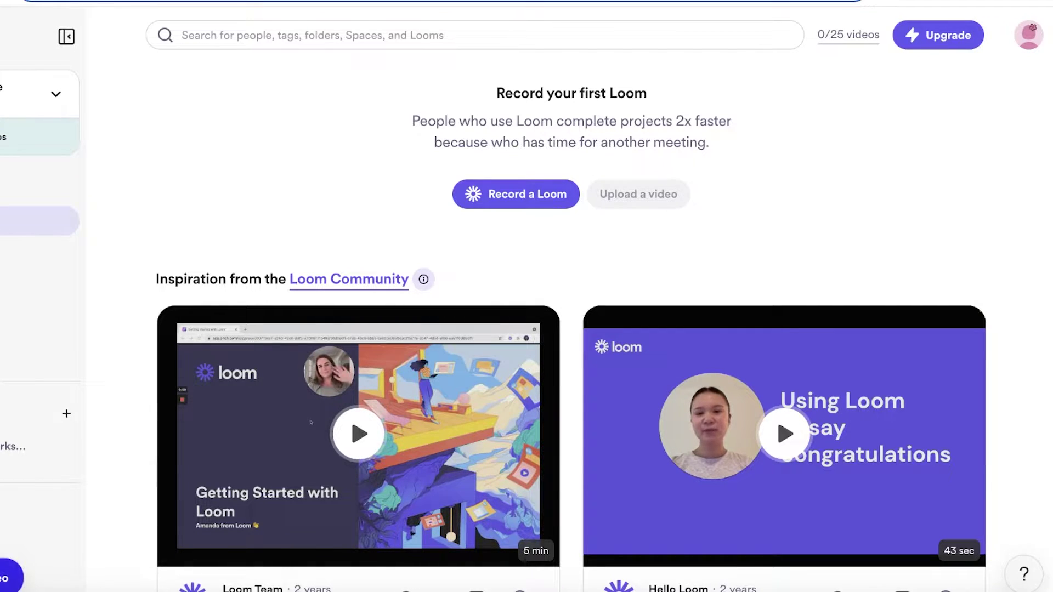
Open the recorder and cycle the capture mode through Screen only and Camera only back to Screen and Camera.
left_click(527, 194)
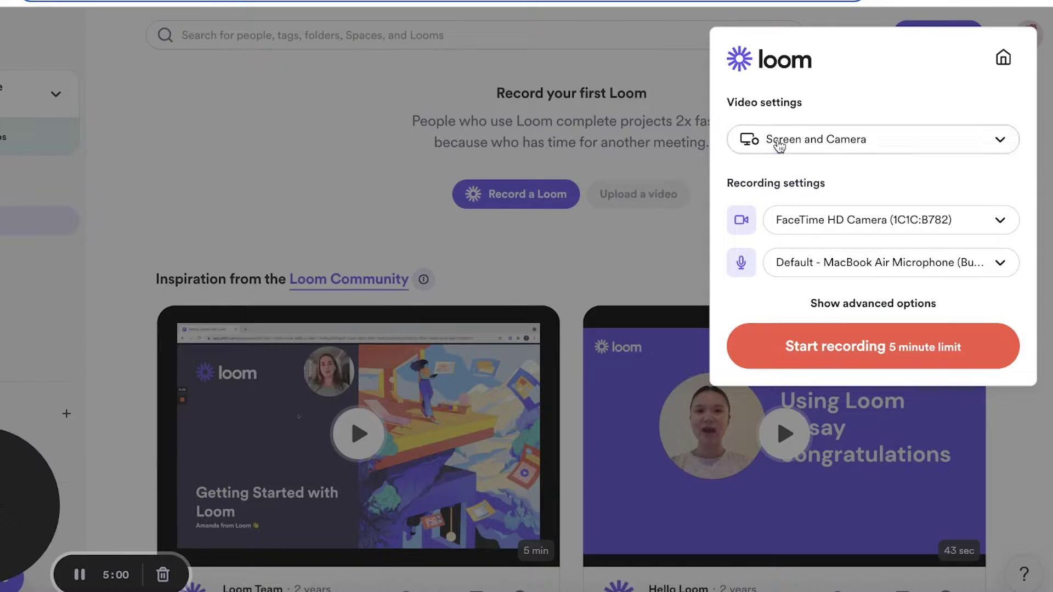
left_click(791, 137)
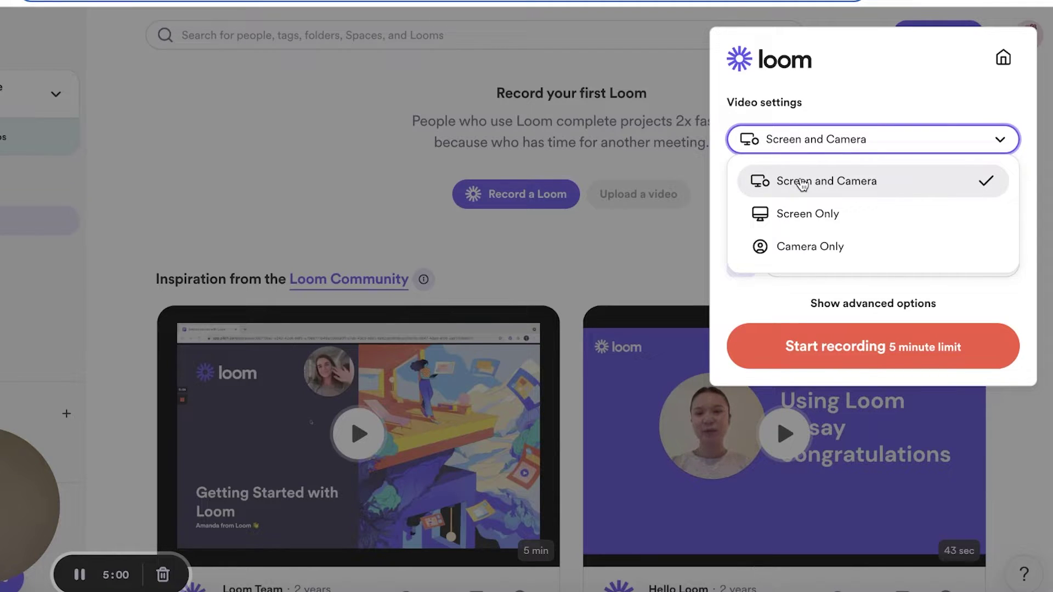
left_click(789, 219)
left_click(825, 142)
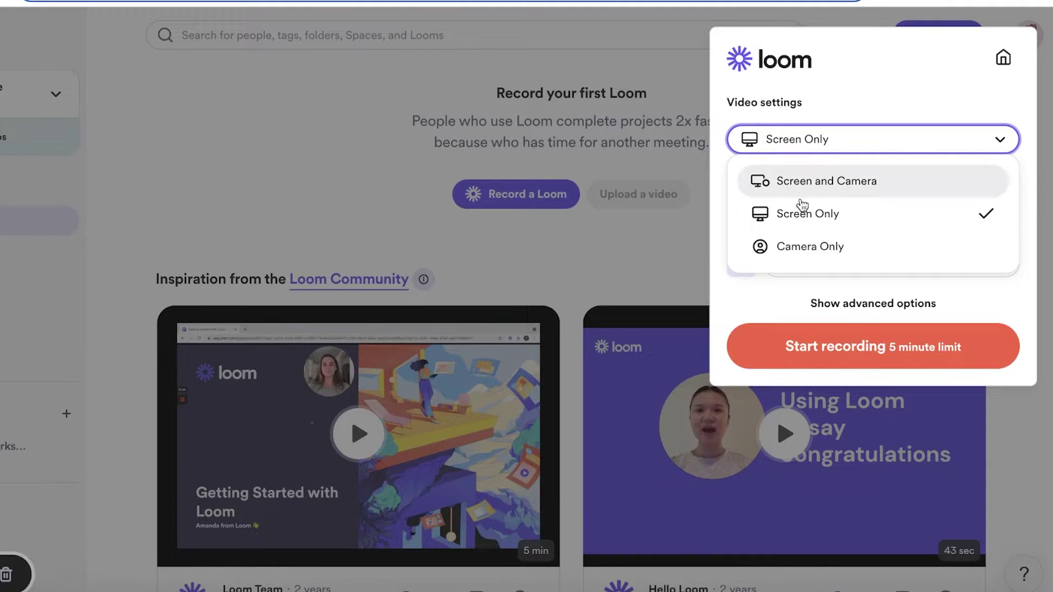
left_click(797, 242)
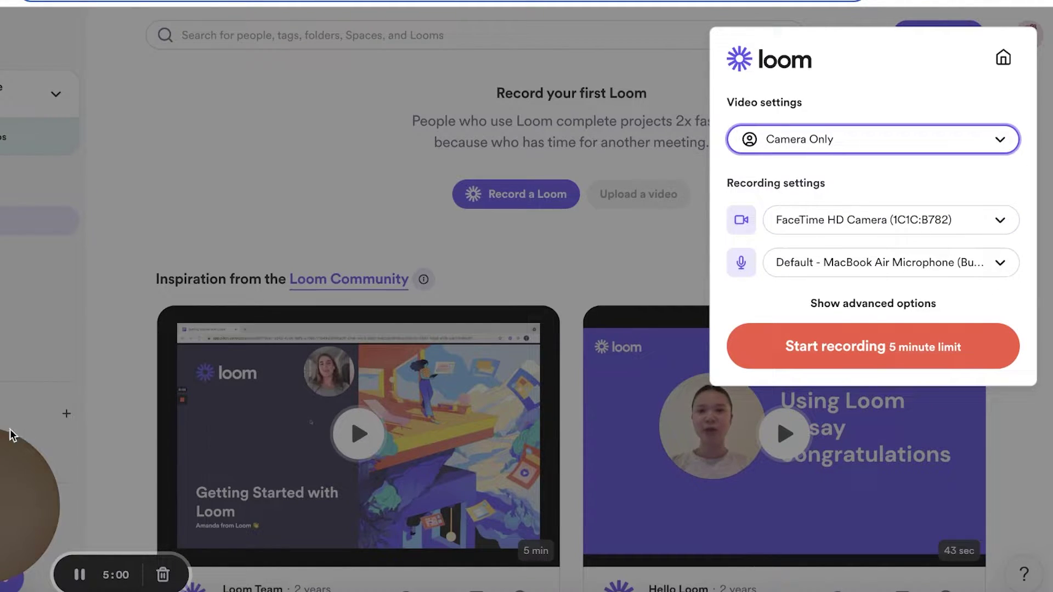
left_click(787, 139)
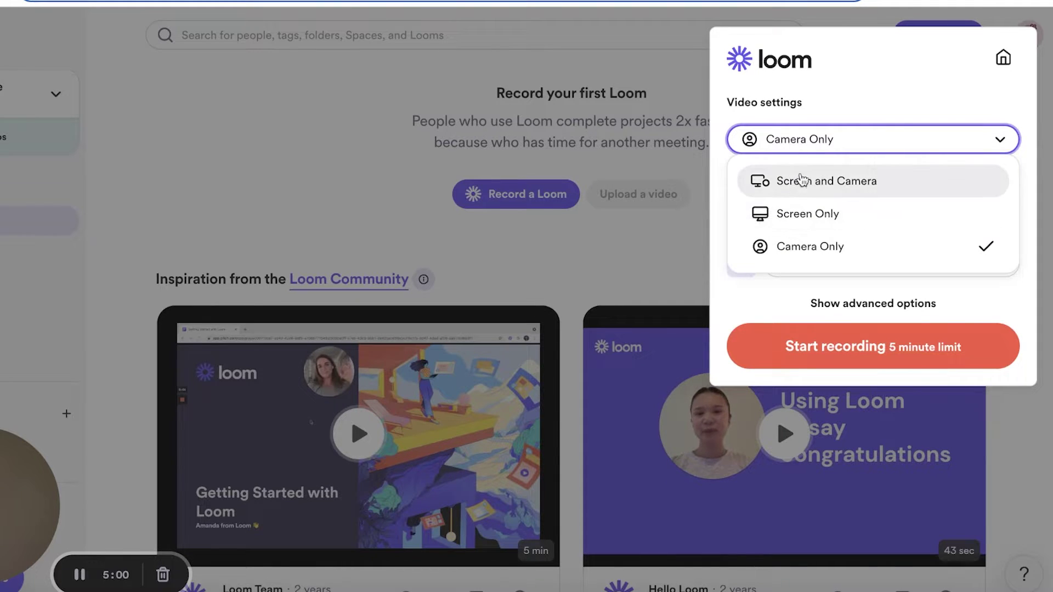
left_click(799, 180)
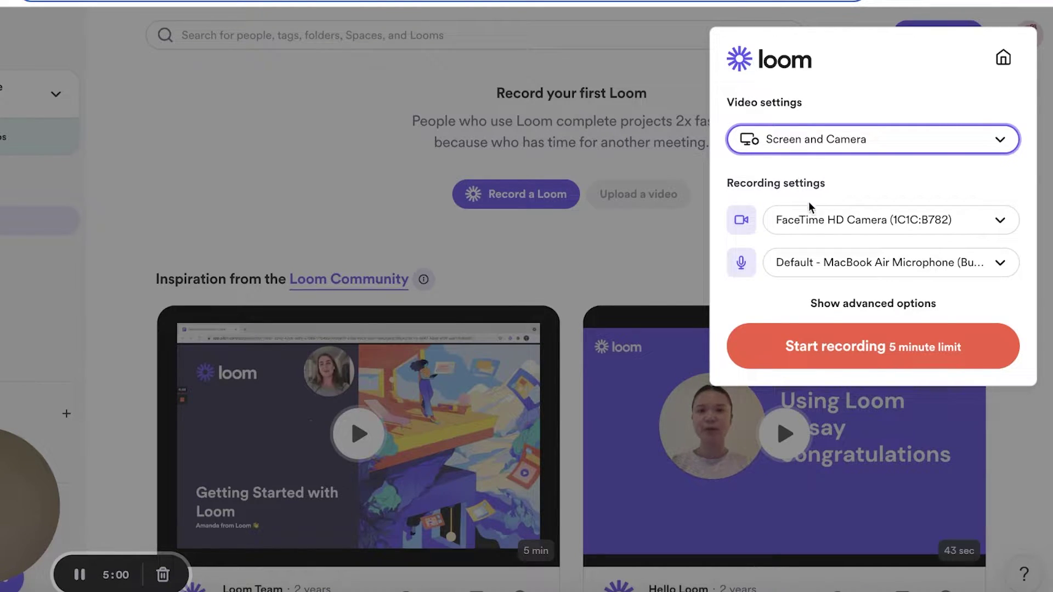
Confirm the FaceTime HD camera and default microphone, keep Screen and Camera, and start recording.
left_click(817, 230)
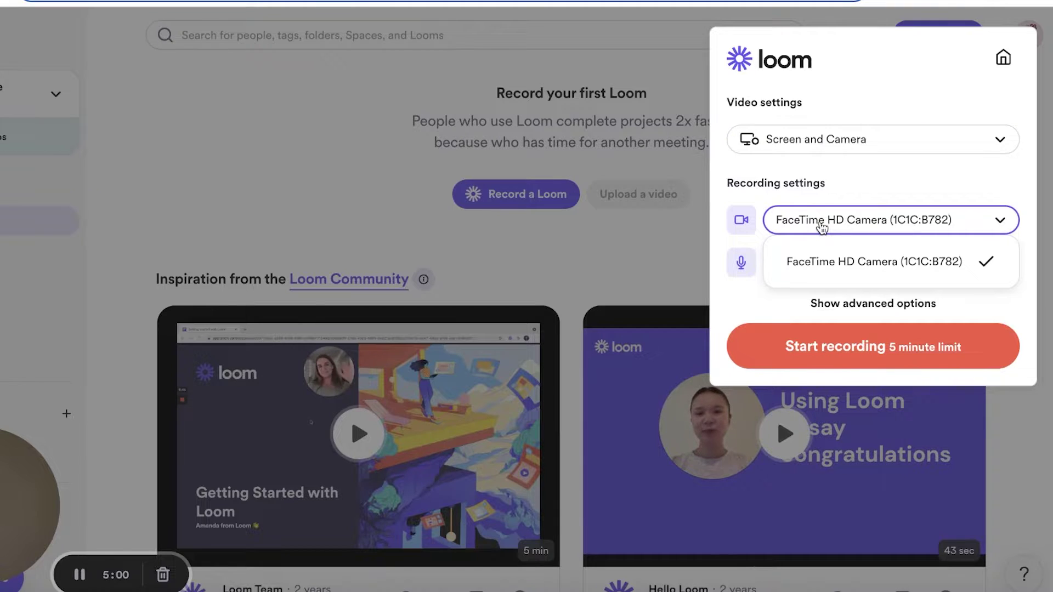
left_click(821, 226)
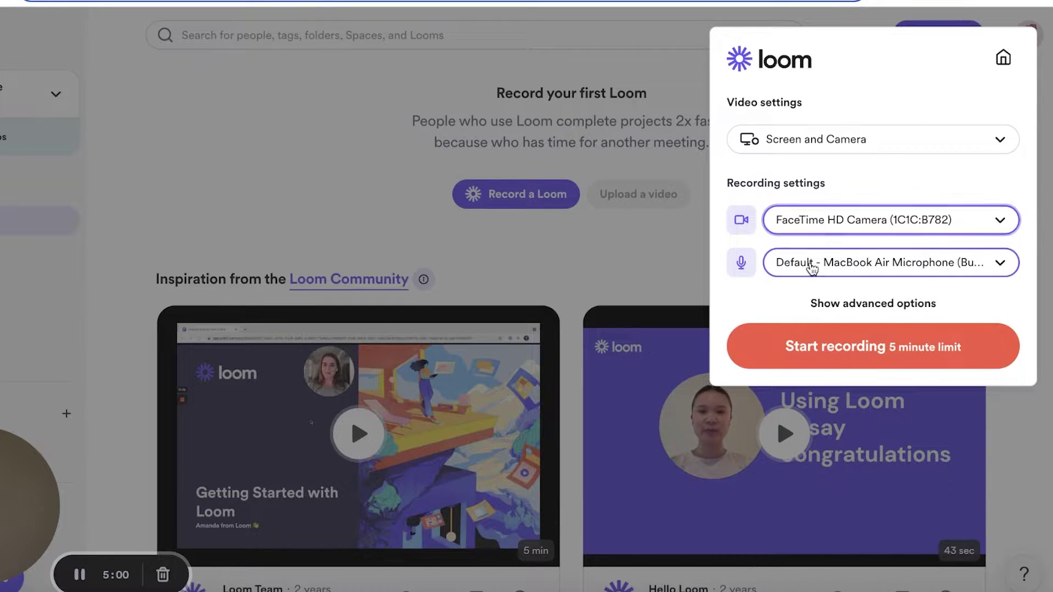
left_click(812, 266)
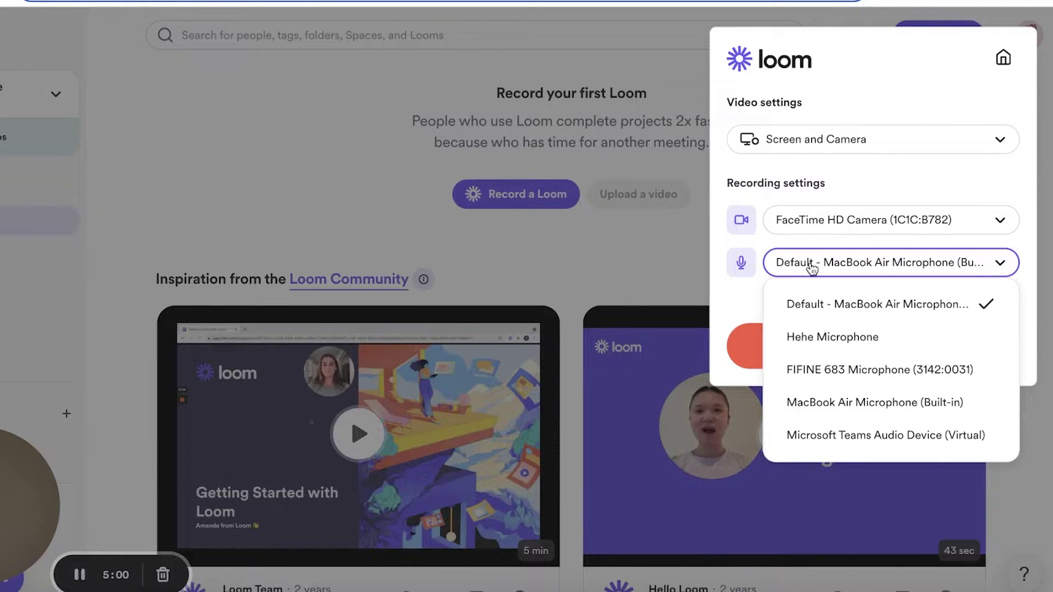
left_click(812, 267)
left_click(843, 156)
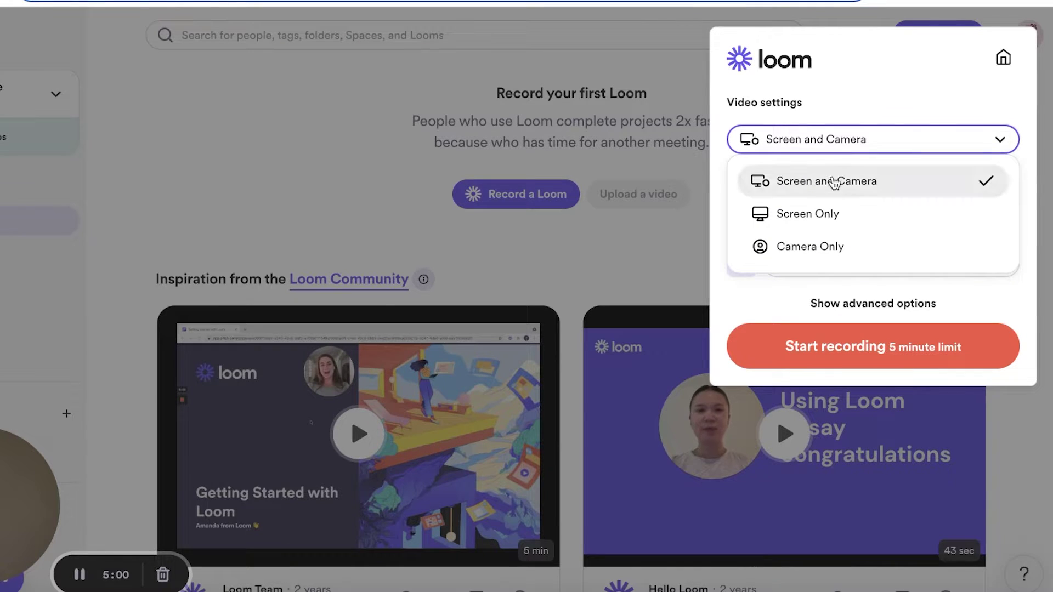
left_click(820, 181)
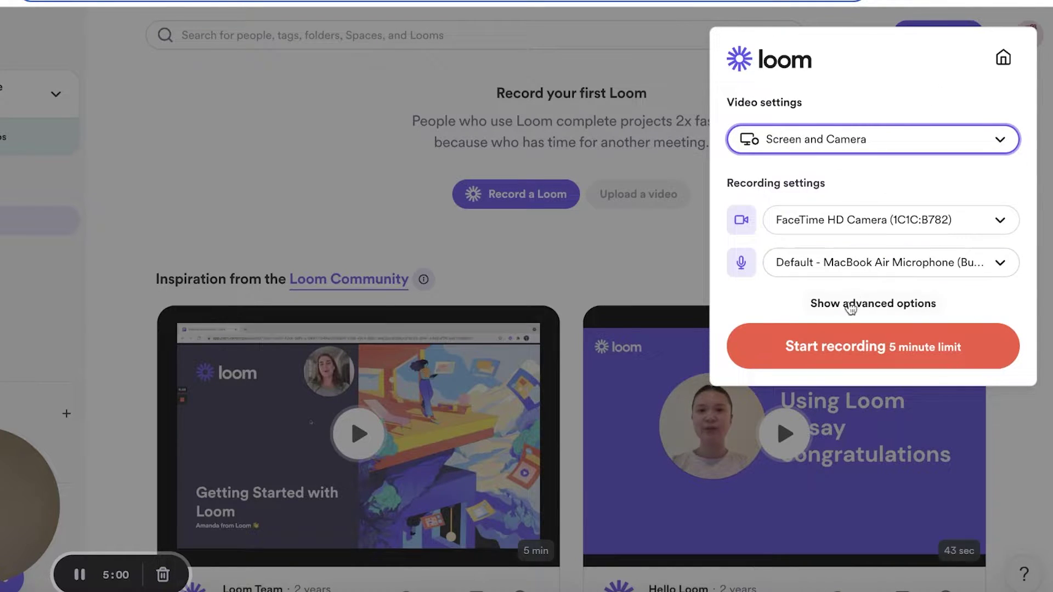
left_click(834, 343)
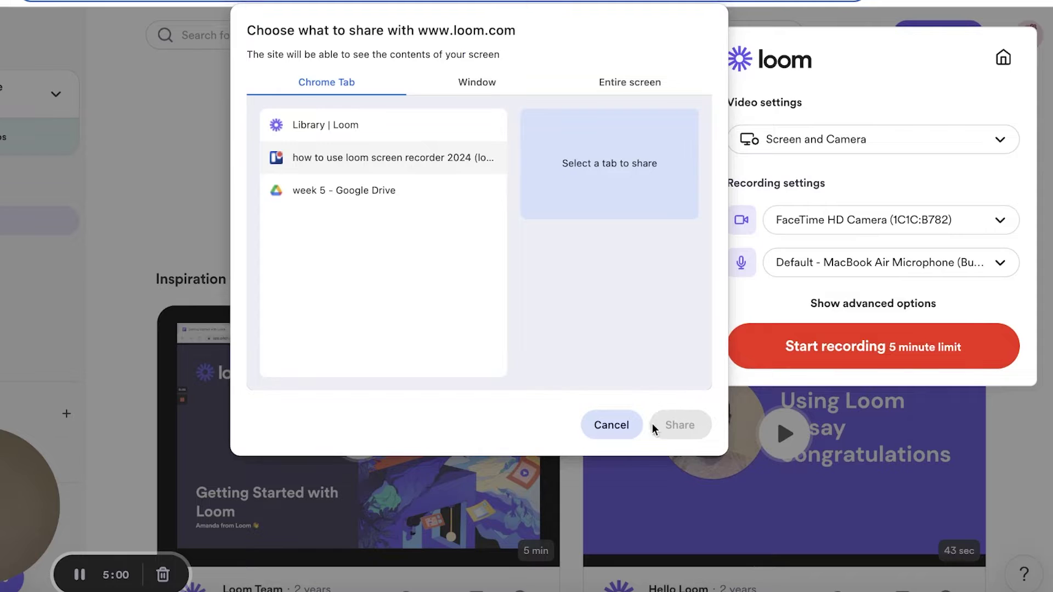
Cancel the share picker, reveal the advanced recording options, and restart recording.
left_click(611, 425)
left_click(822, 303)
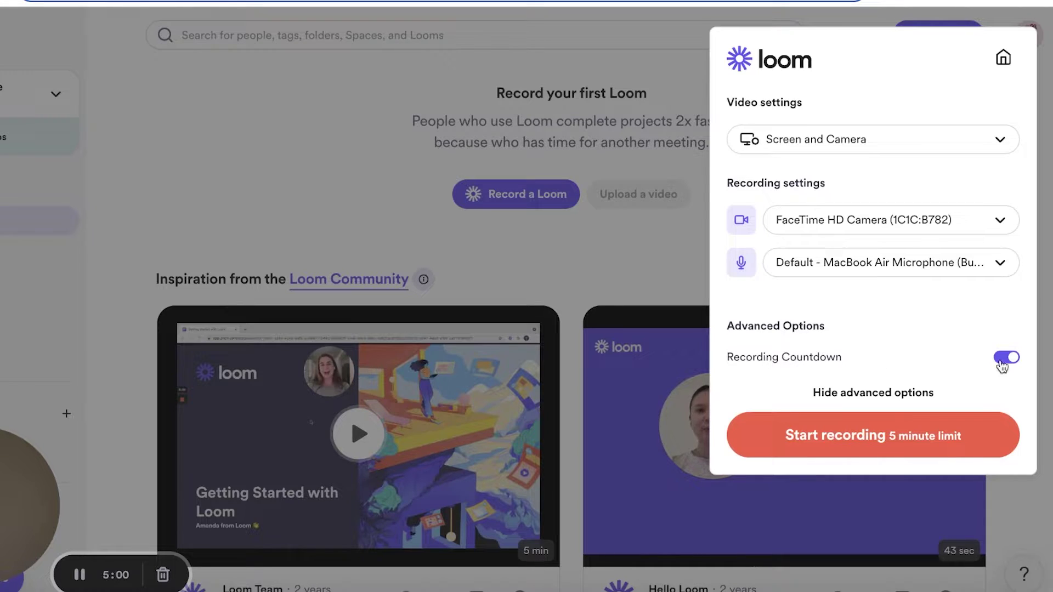
left_click(846, 437)
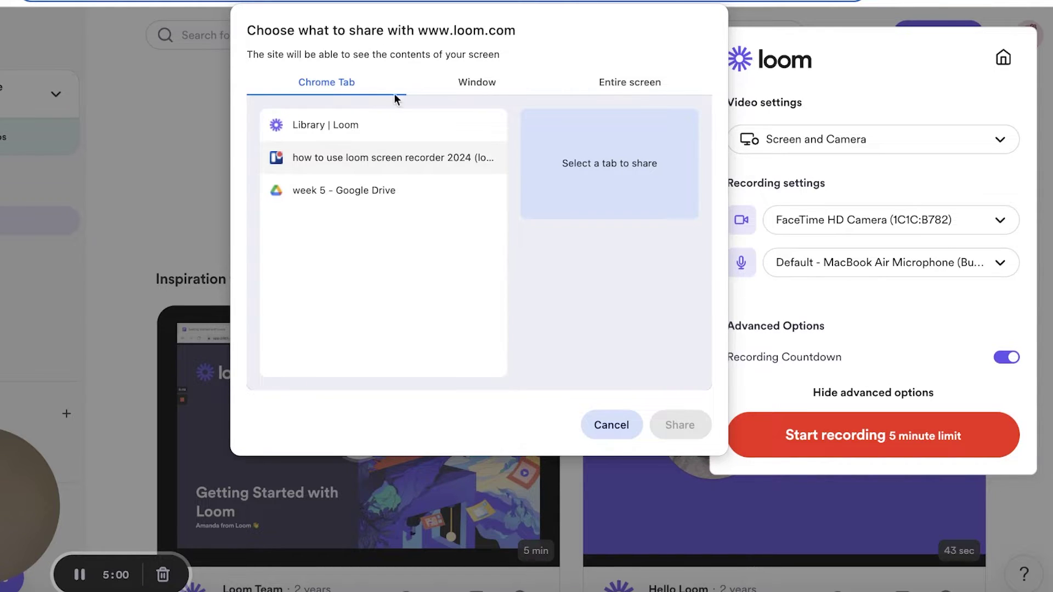
Try sharing the Library | Loom window, then choose Entire screen as the source.
left_click(453, 81)
left_click(603, 82)
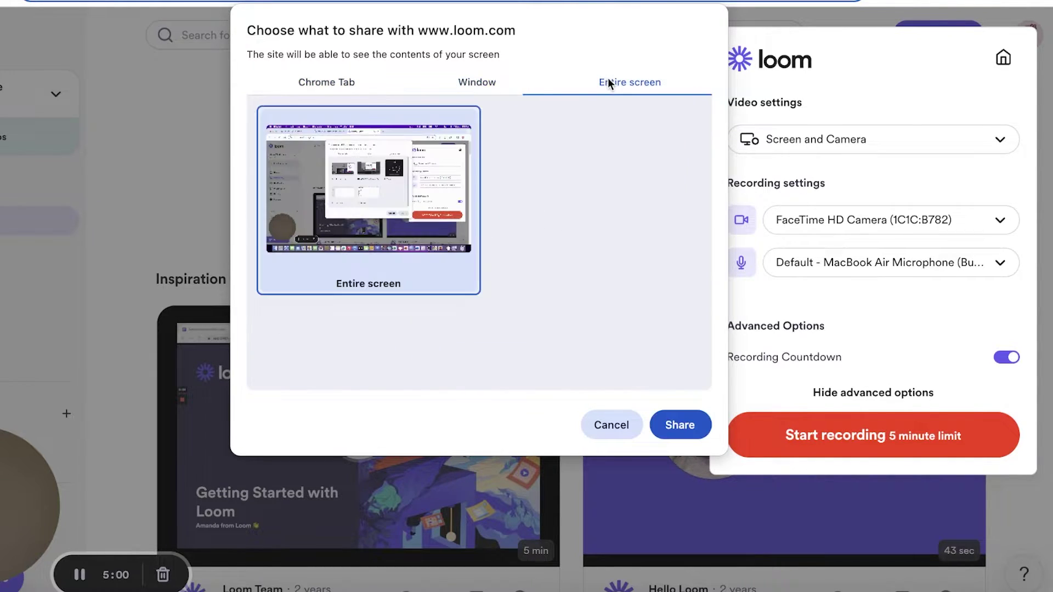
left_click(533, 84)
left_click(601, 81)
left_click(540, 89)
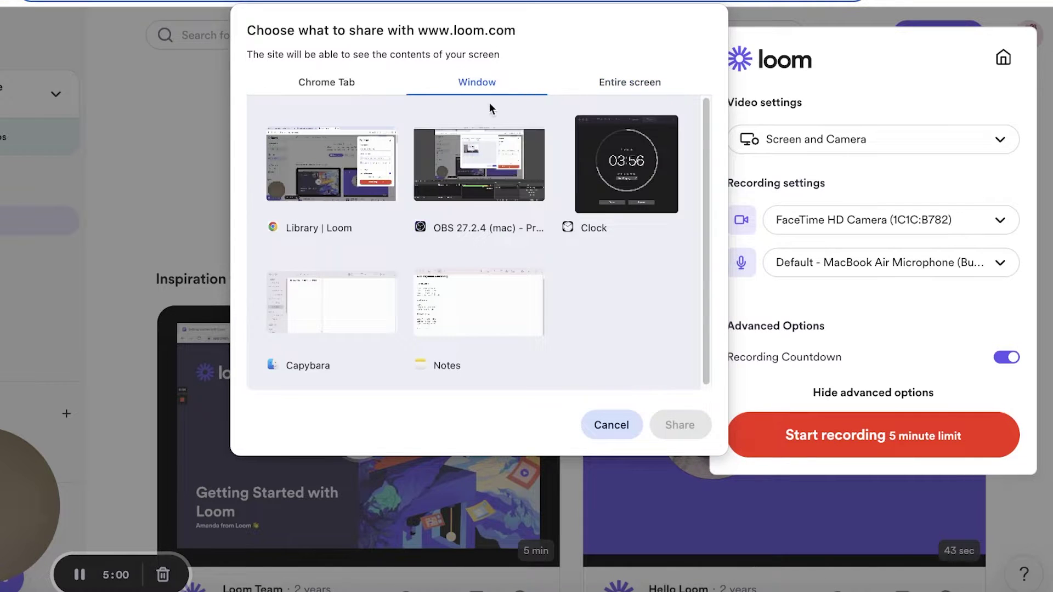
left_click(310, 170)
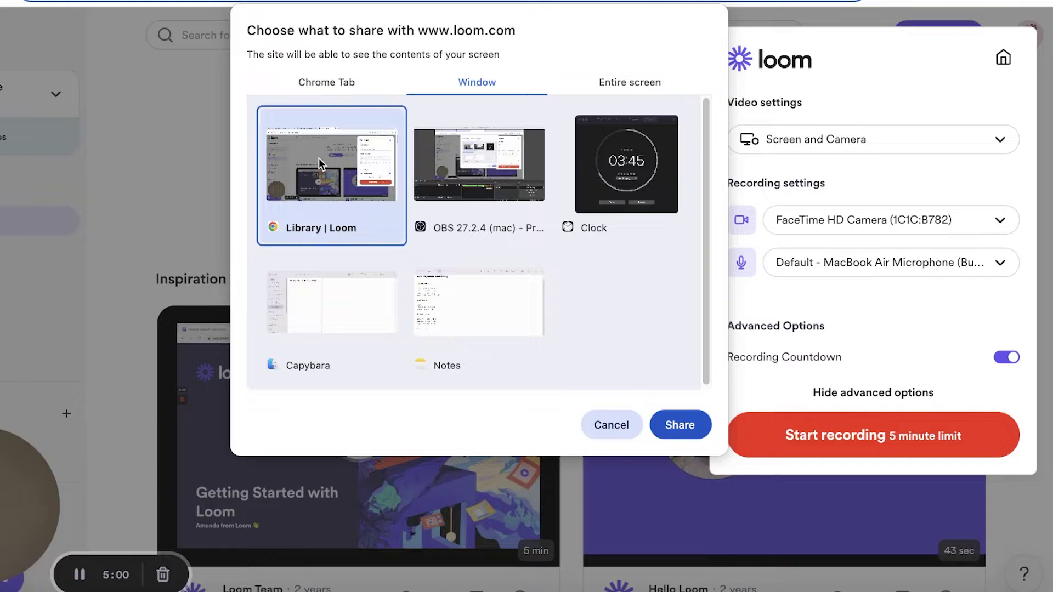
left_click(621, 86)
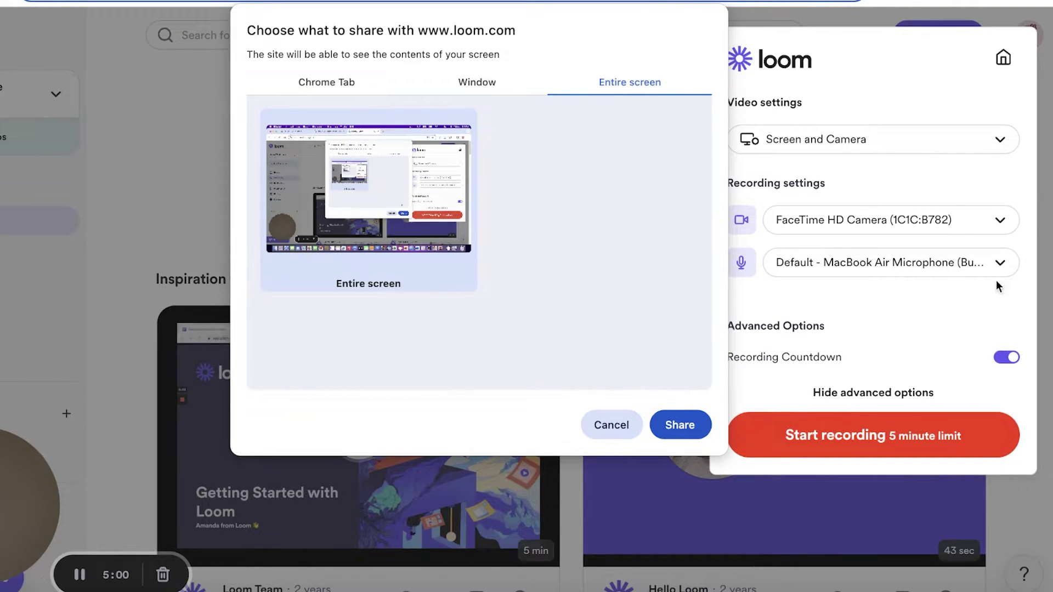
Begin recording the entire screen, scroll down the library, then pause and resume.
left_click(680, 425)
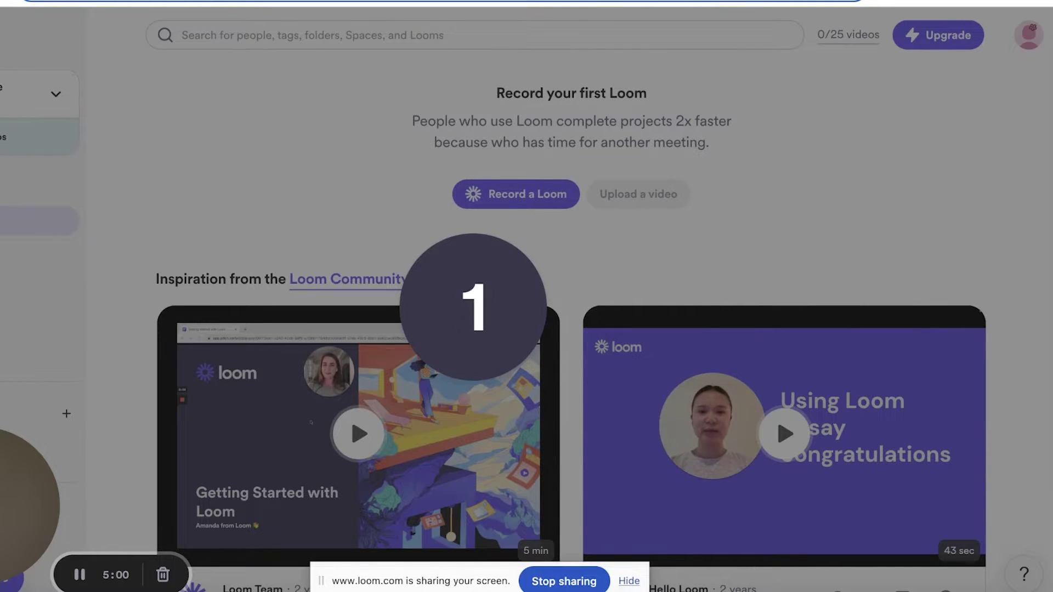
scroll(590, 217, "down", 8)
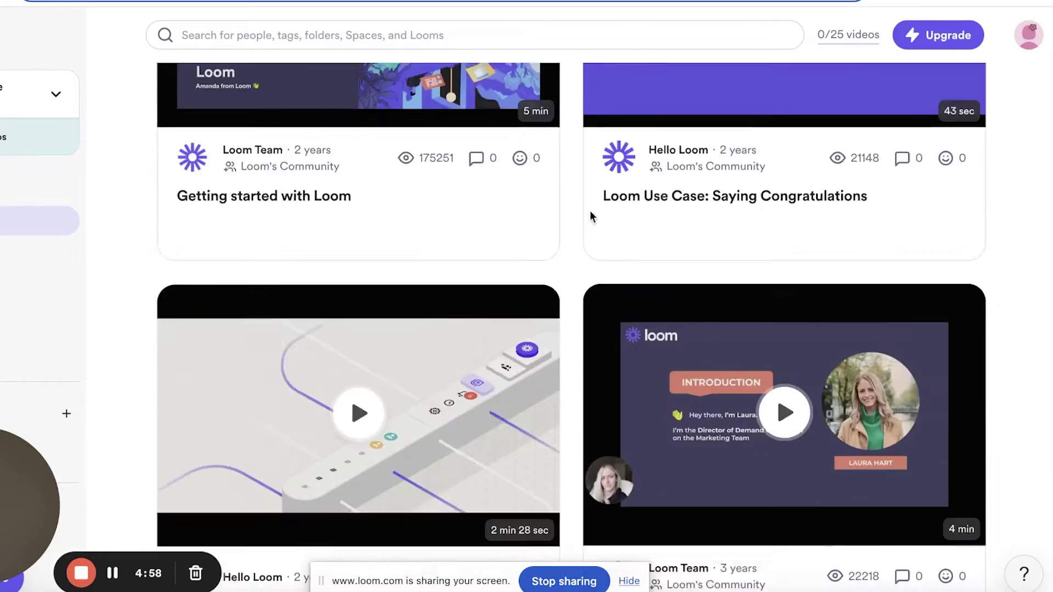
scroll(590, 217, "down", 20)
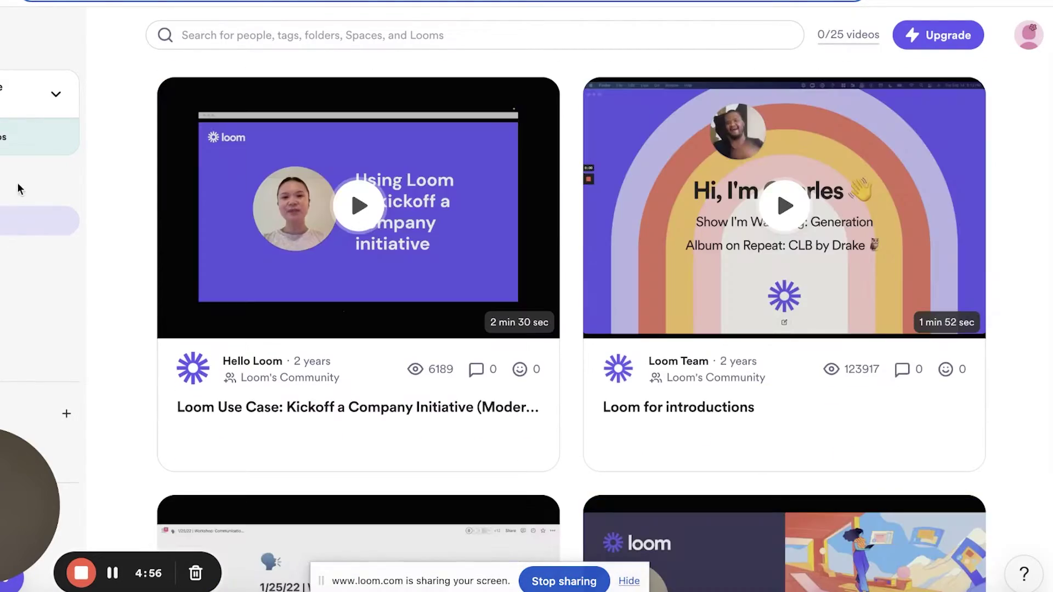
scroll(423, 183, "down", 10)
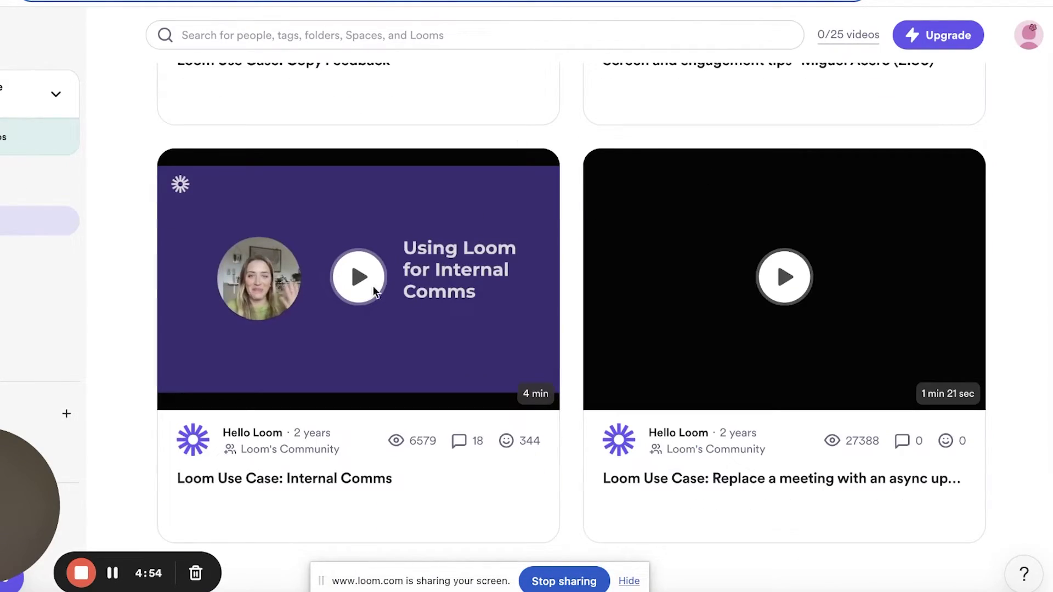
scroll(374, 292, "down", 20)
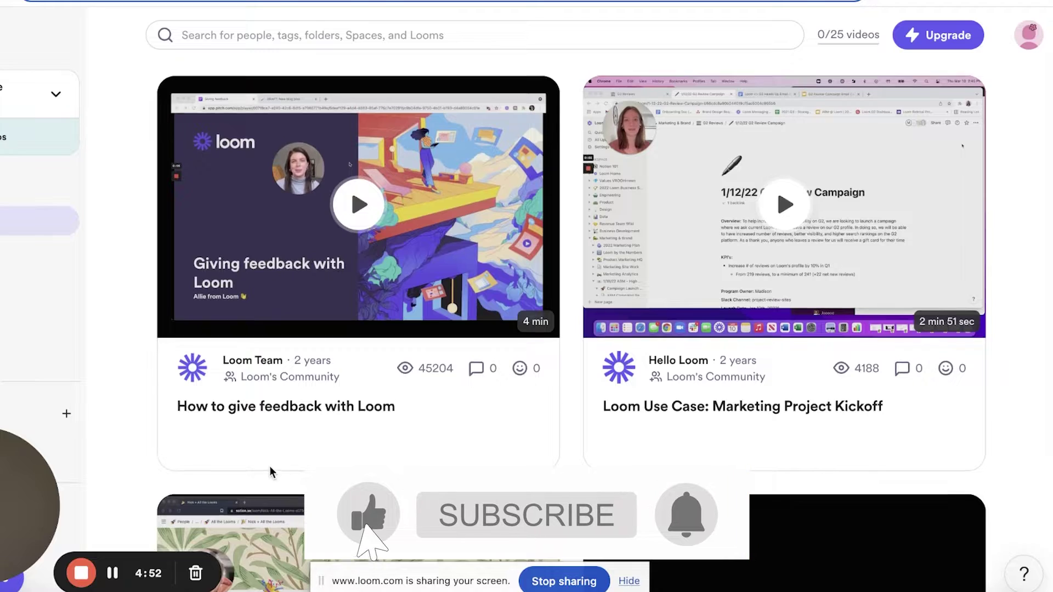
scroll(268, 466, "down", 6)
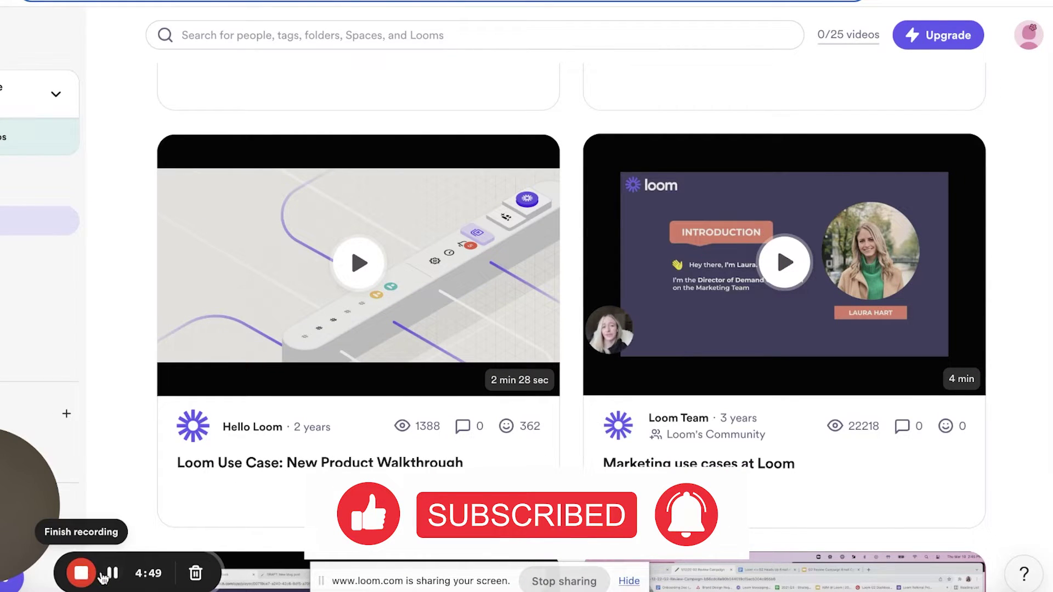
left_click(112, 574)
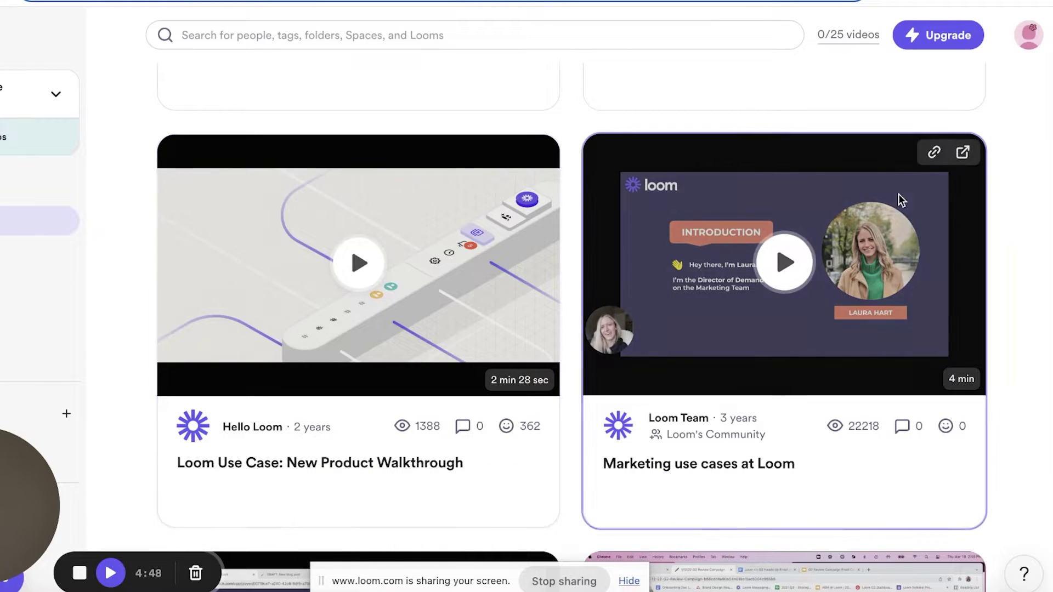
left_click(110, 573)
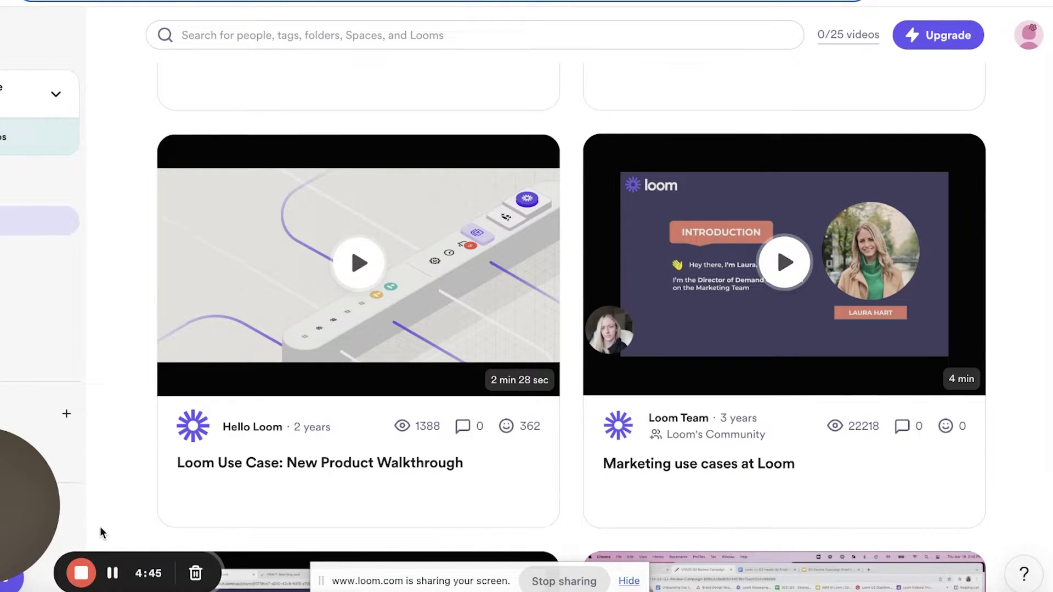
Stop the recording, dismiss the clipboard request, and play the new video.
left_click(81, 574)
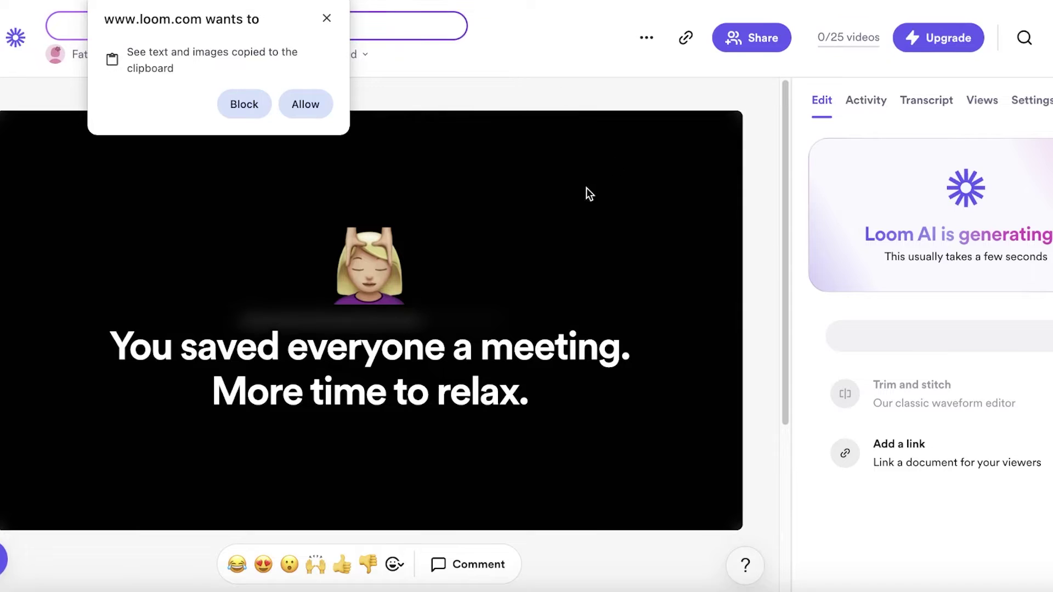
left_click(327, 18)
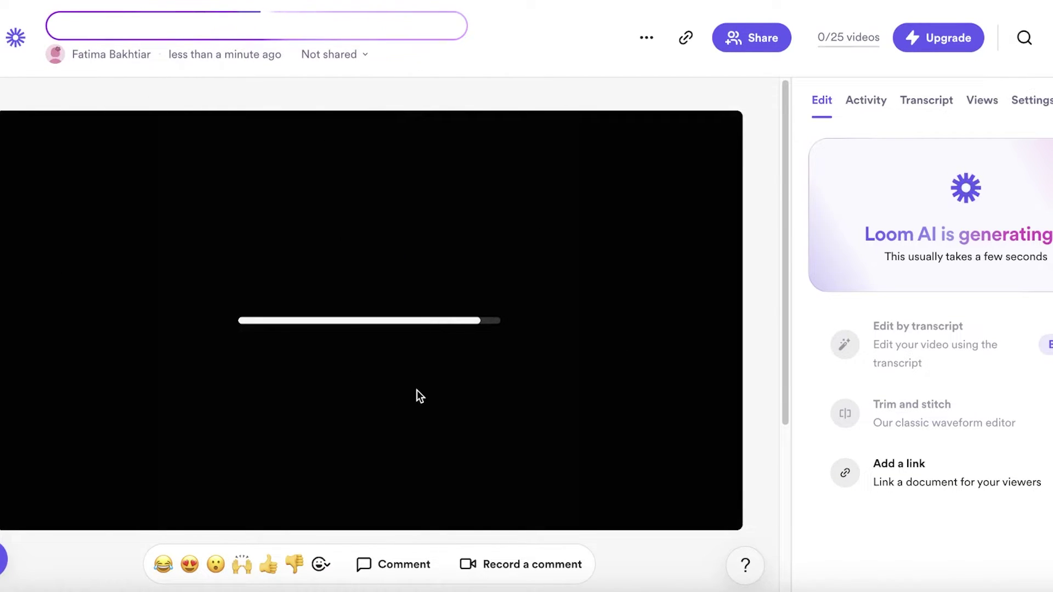
scroll(83, 560, "down", 1)
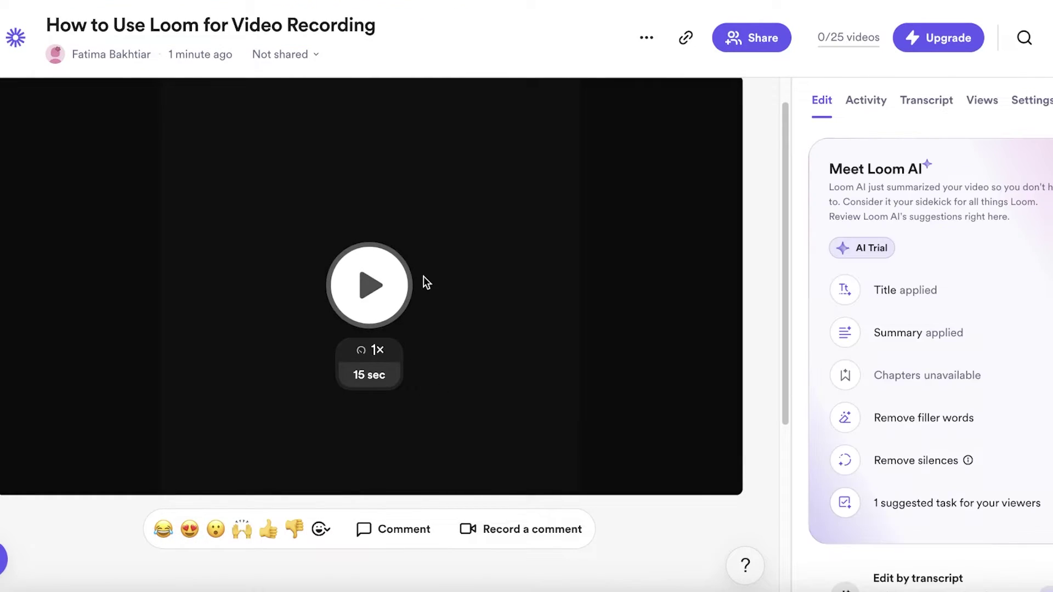
scroll(893, 164, "down", 3)
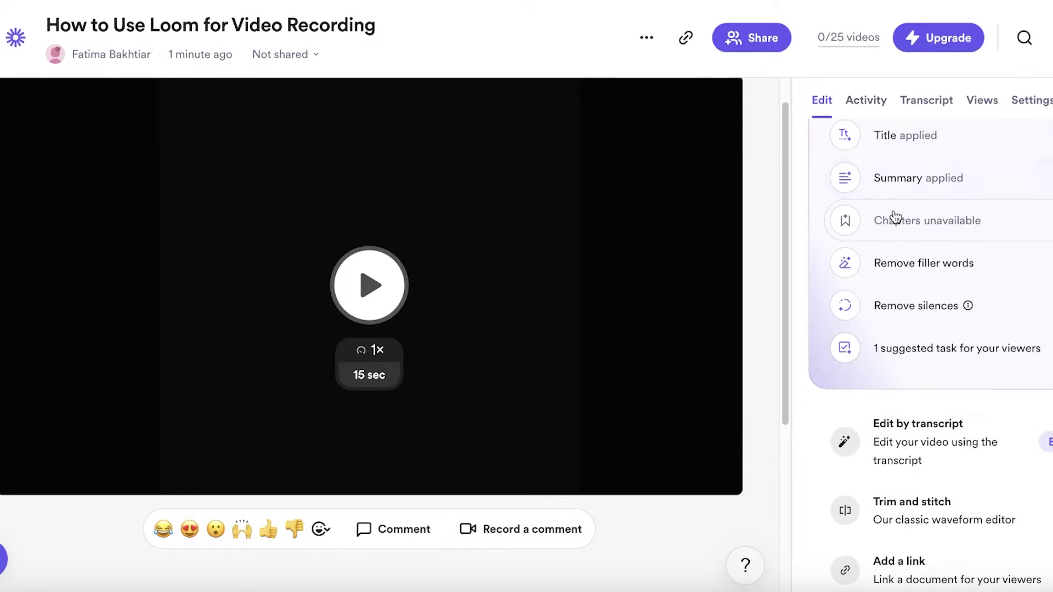
scroll(894, 214, "up", 3)
scroll(924, 258, "down", 3)
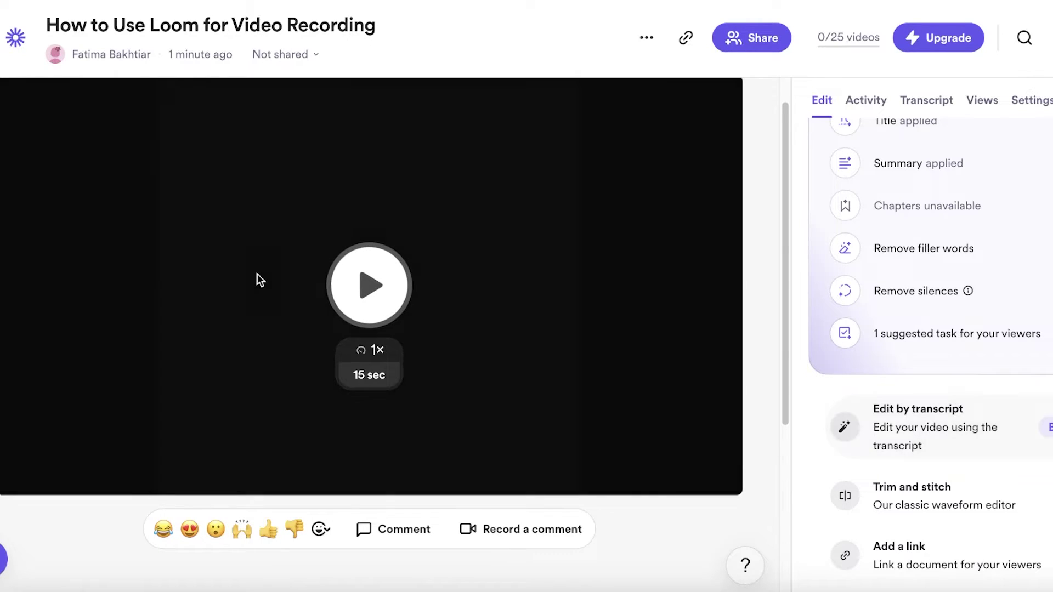
left_click(384, 288)
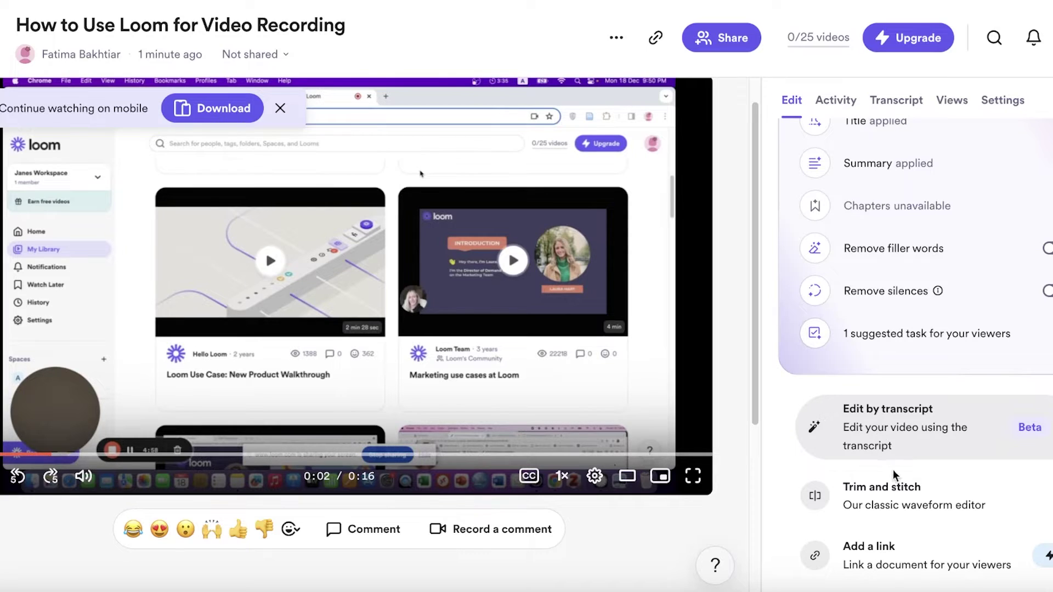
View the Activity tab, then the Transcript, selecting and clearing its first paragraph.
mouse_move(894, 557)
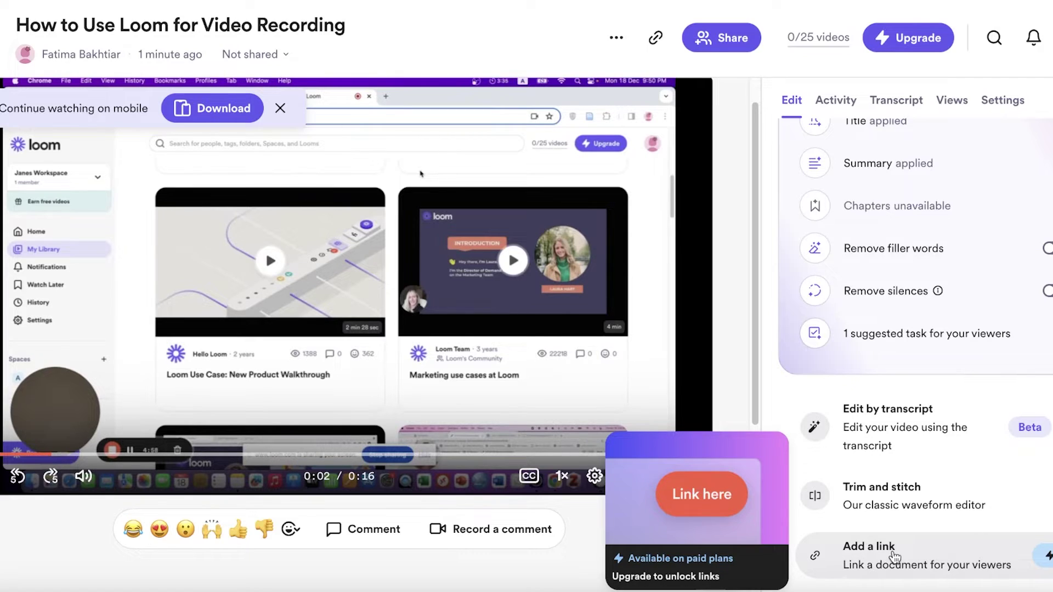
left_click(837, 104)
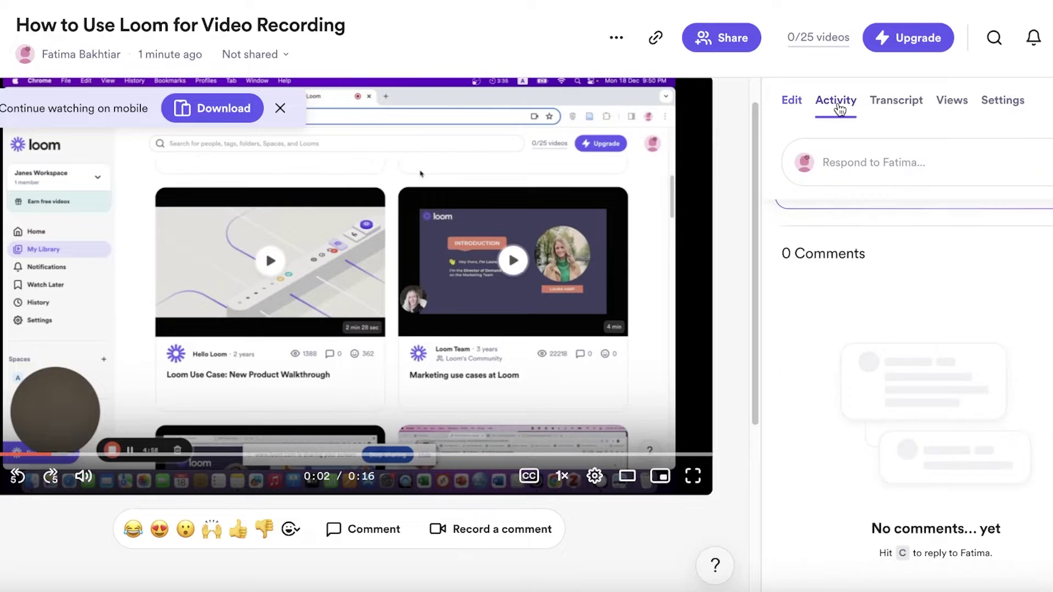
left_click(895, 104)
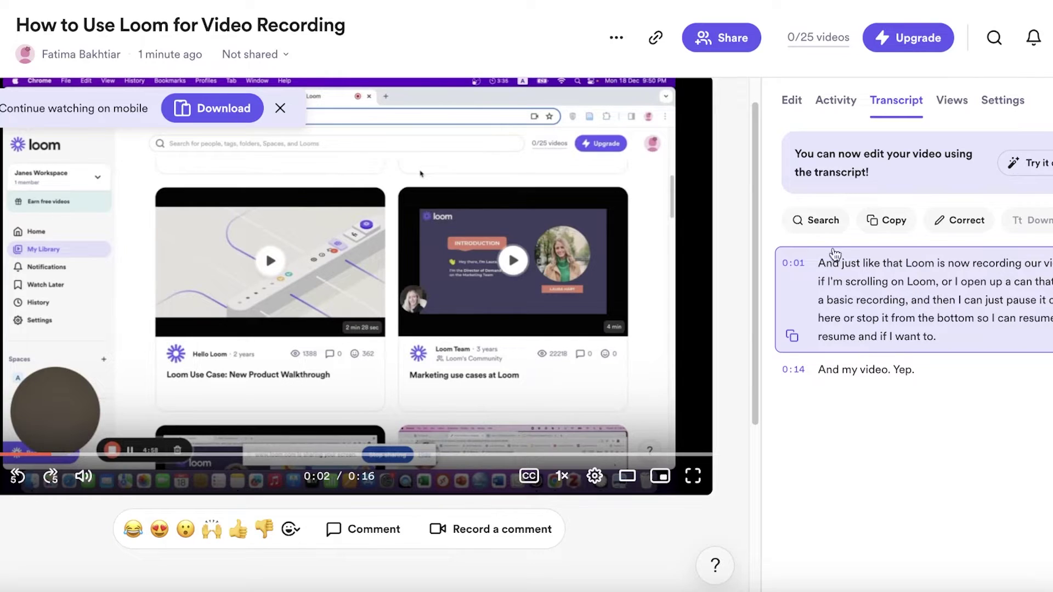
left_click_drag(823, 267, 936, 337)
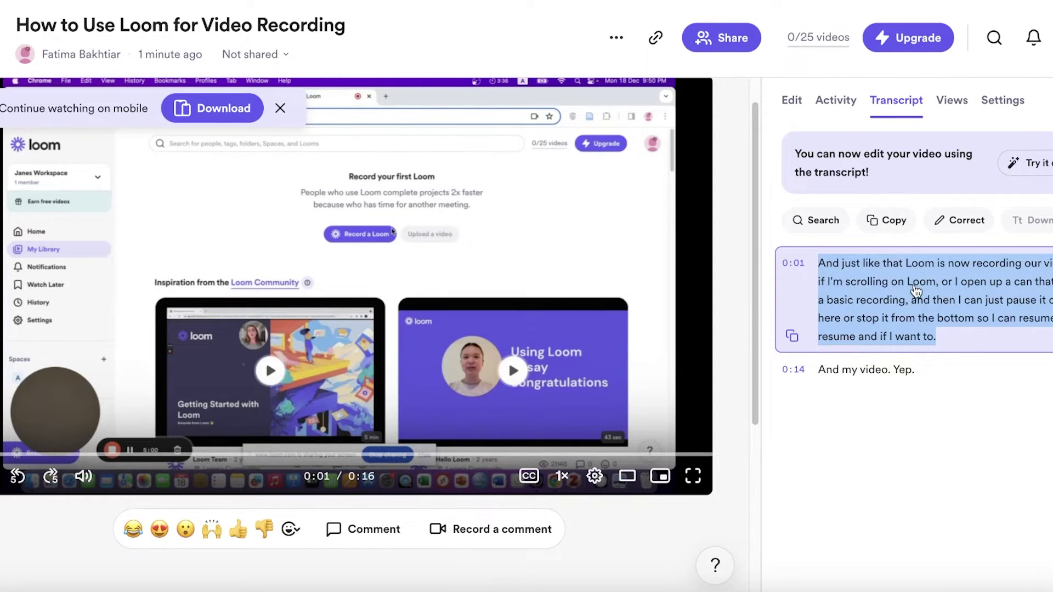
left_click(915, 288)
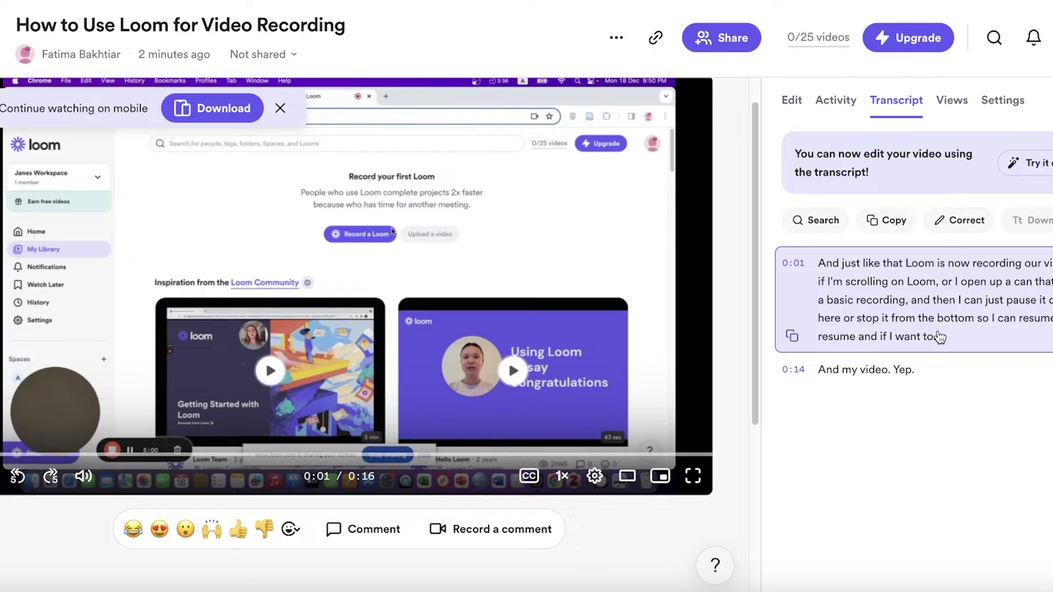
Check the Views tab, then set Enhancements > Mute filler words to 'Text and audio'.
left_click(957, 107)
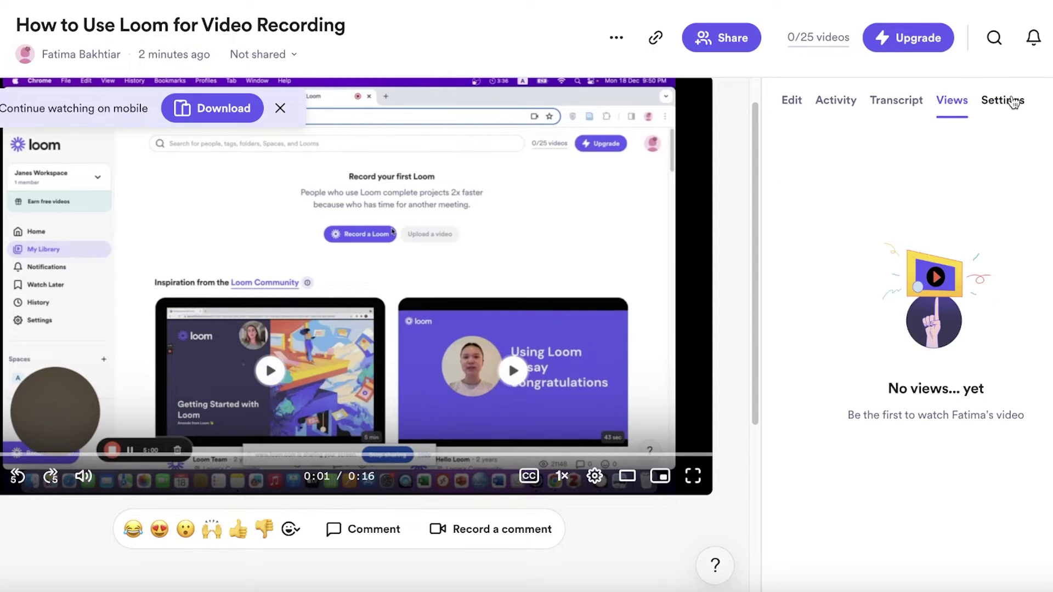
left_click(1012, 101)
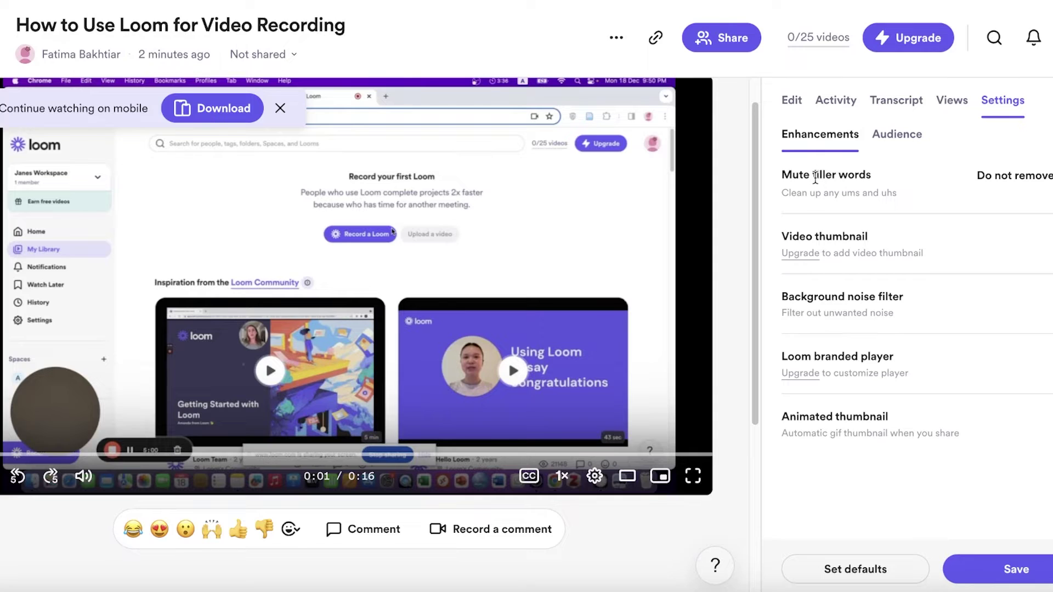
left_click(1003, 177)
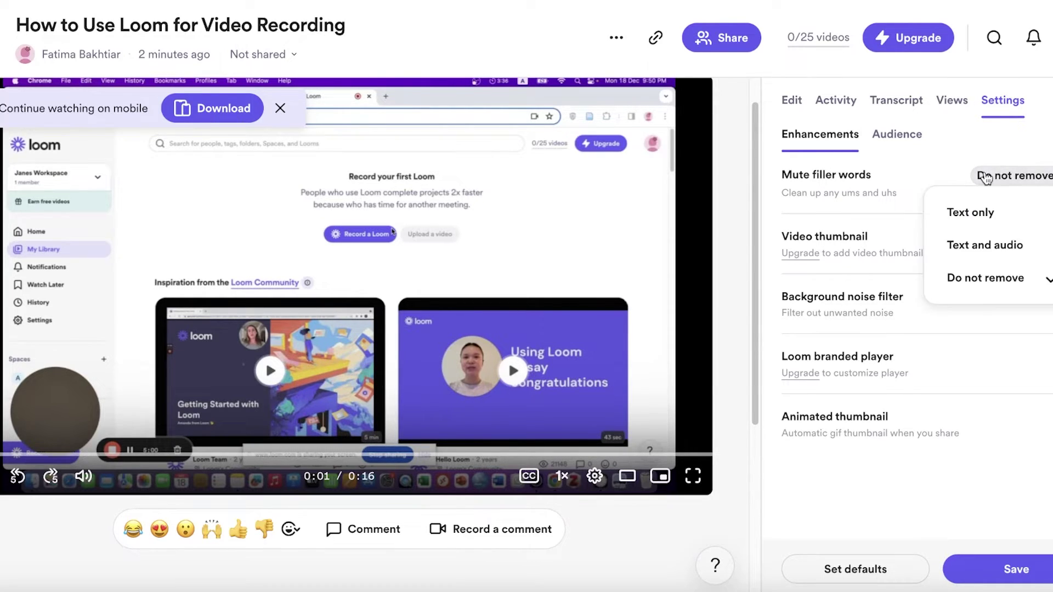
left_click(972, 246)
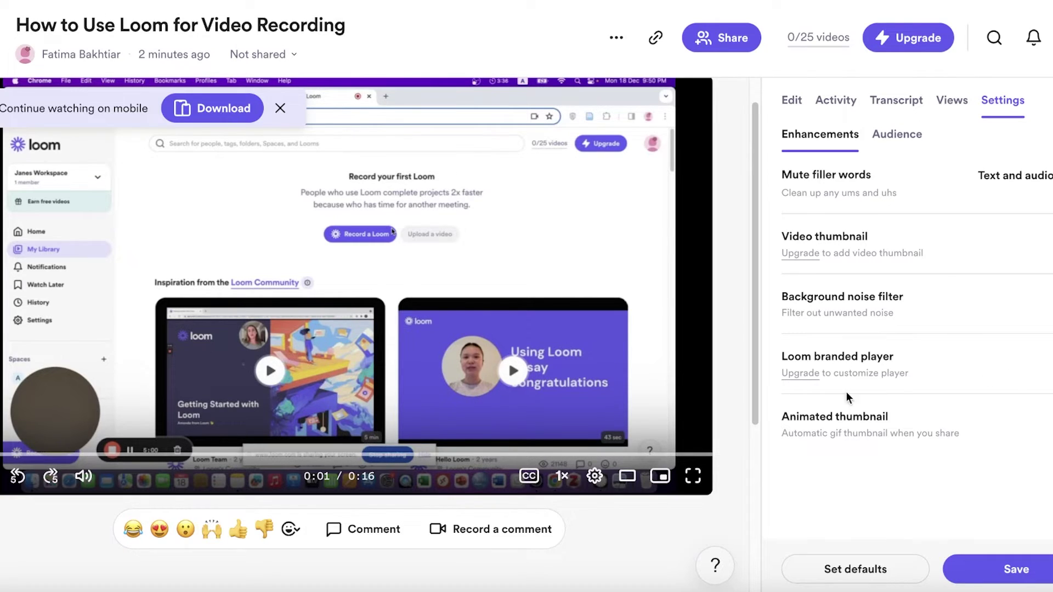
left_click(1042, 132)
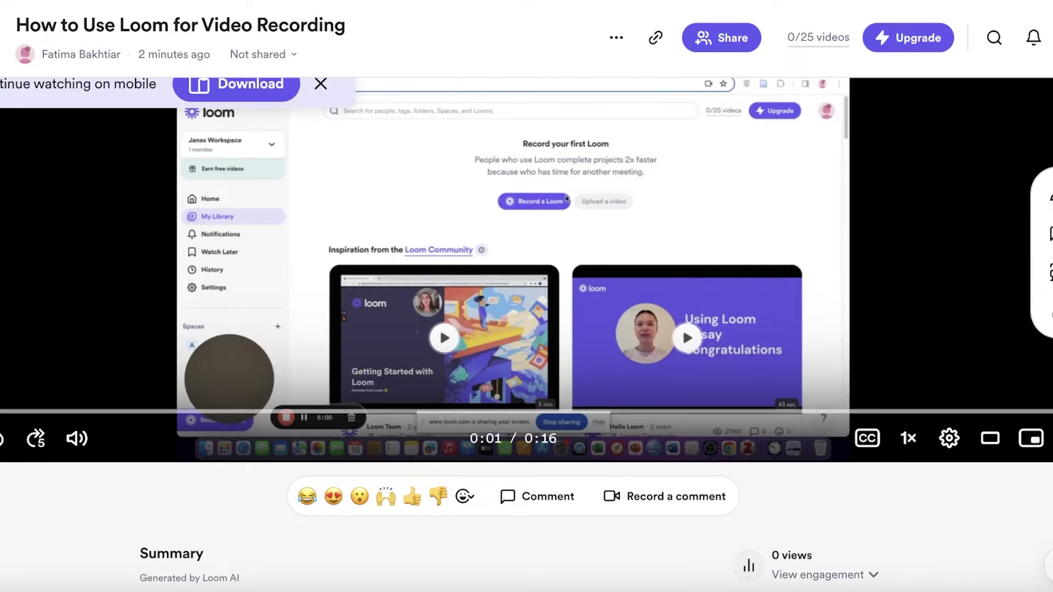
Switch the side panel to Edit and launch the Trim and stitch waveform editor.
scroll(752, 404, "down", 4)
scroll(703, 310, "up", 4)
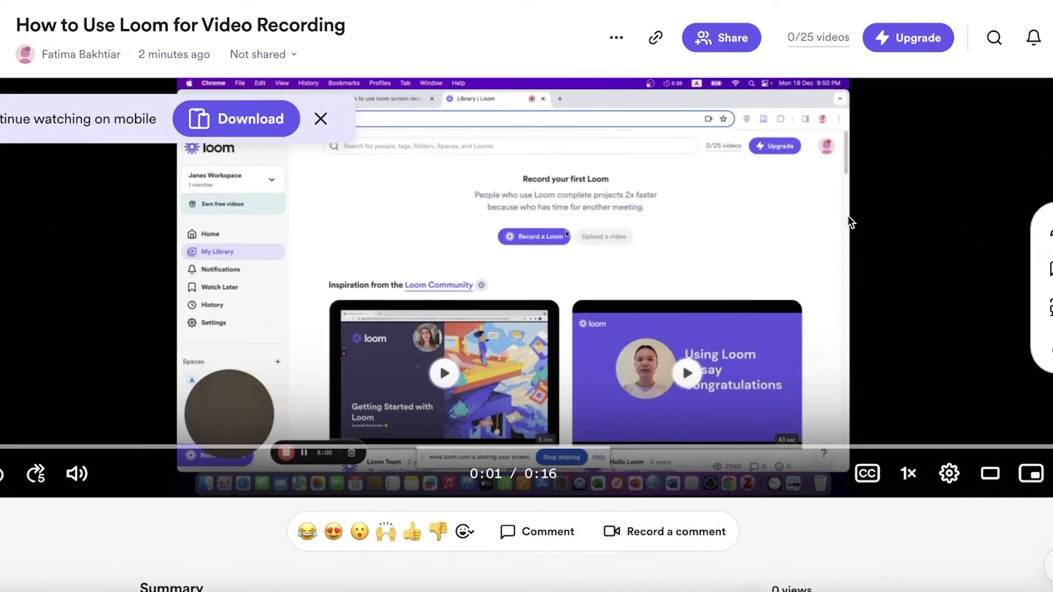
scroll(980, 87, "down", 5)
scroll(980, 87, "up", 3)
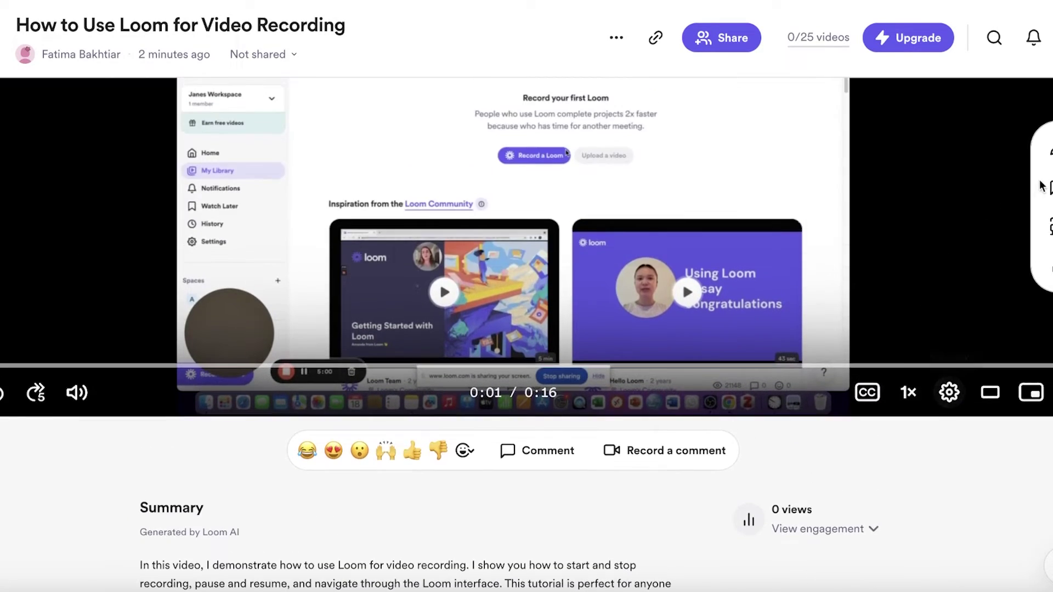
left_click(1049, 265)
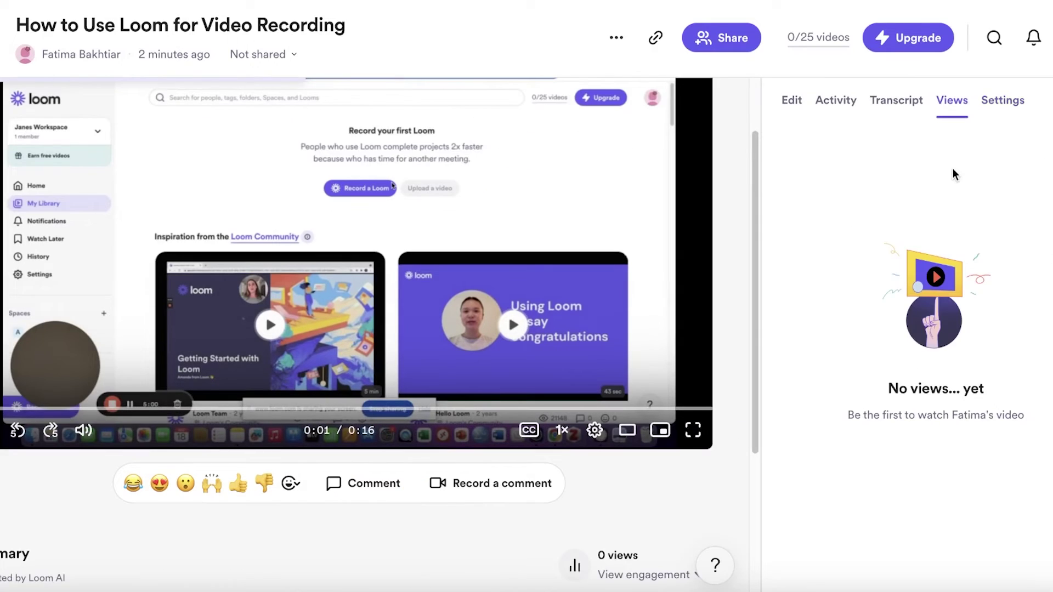
left_click(793, 101)
scroll(893, 247, "down", 3)
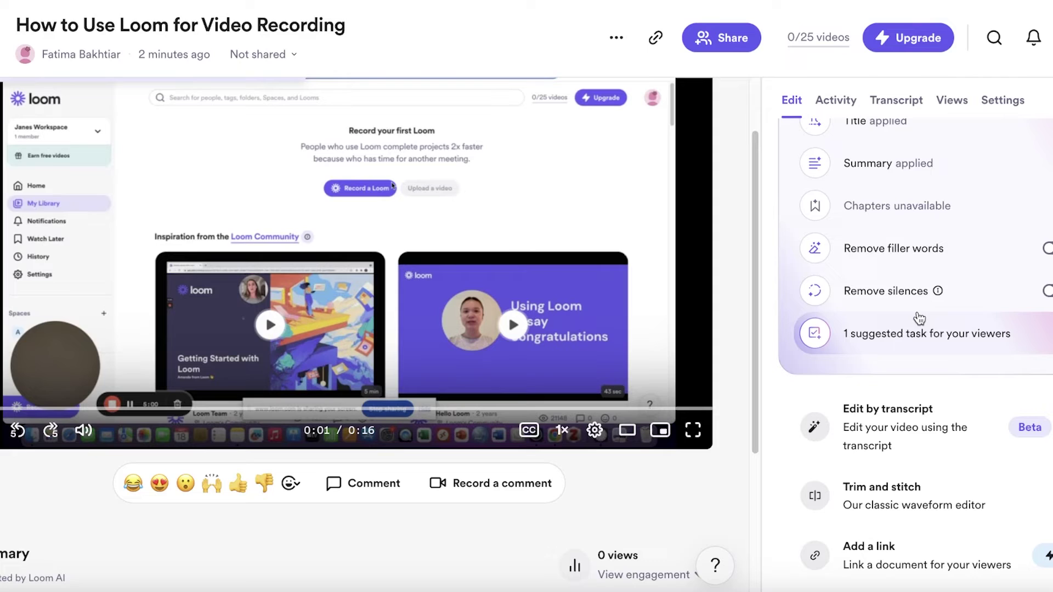
left_click(857, 477)
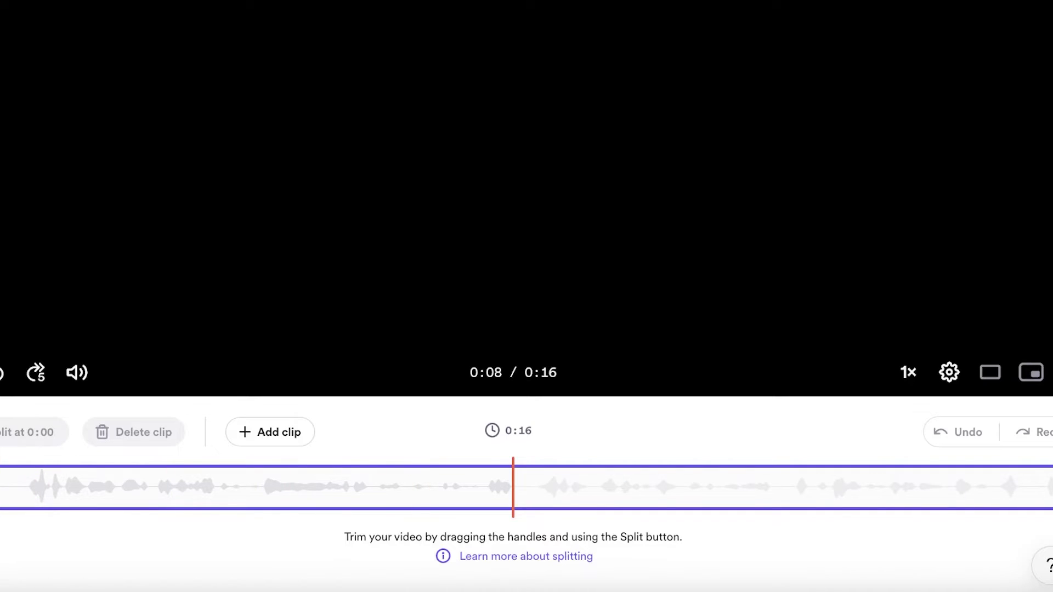
Nudge the start trim handle and split the recording at 0:06 and about 0:07.
left_click_drag(43, 484, 25, 487)
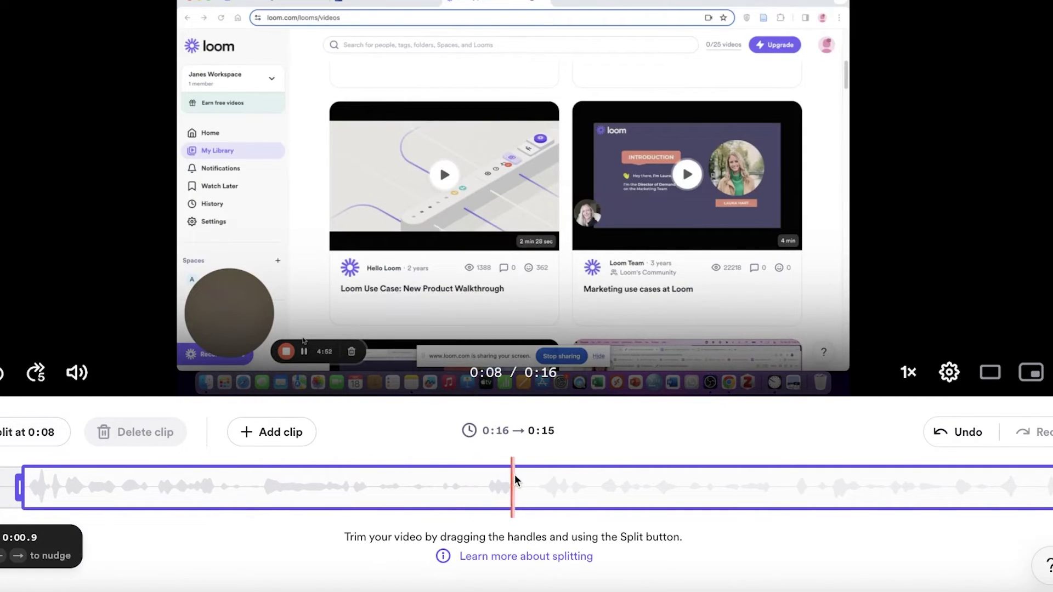
left_click(88, 483)
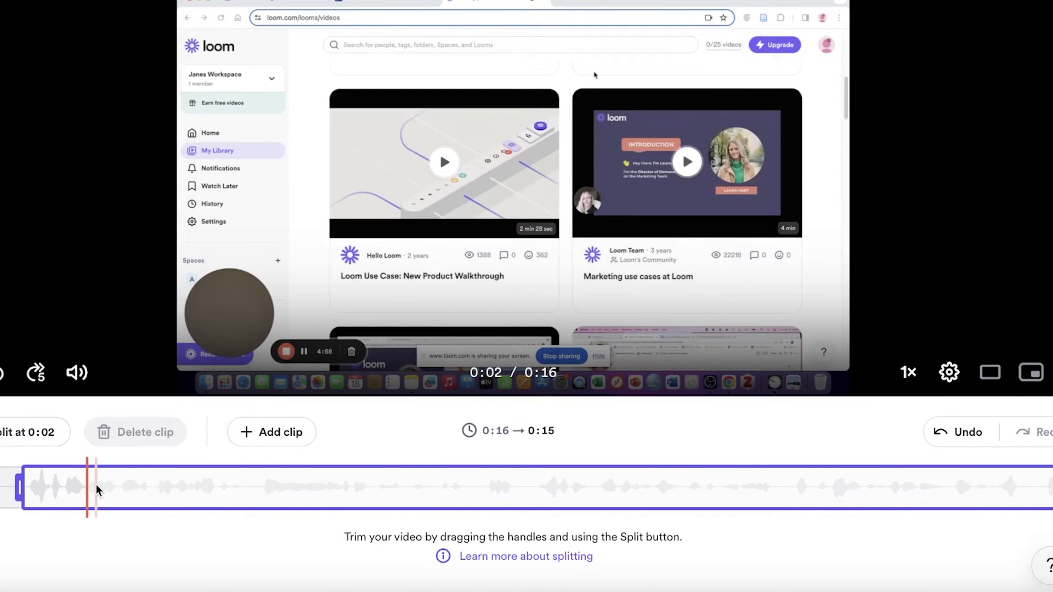
left_click(324, 484)
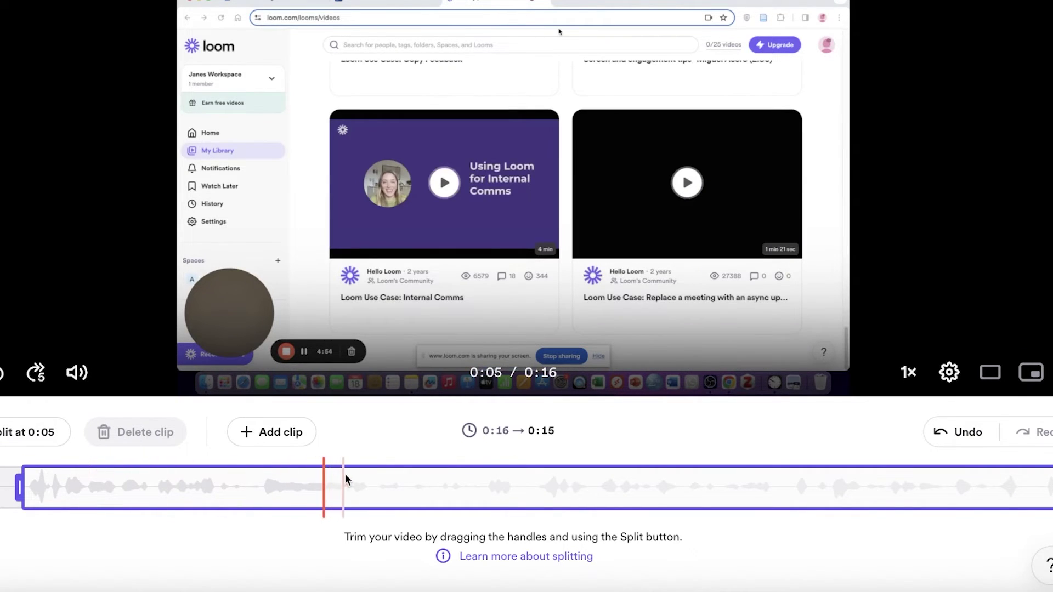
left_click(33, 432)
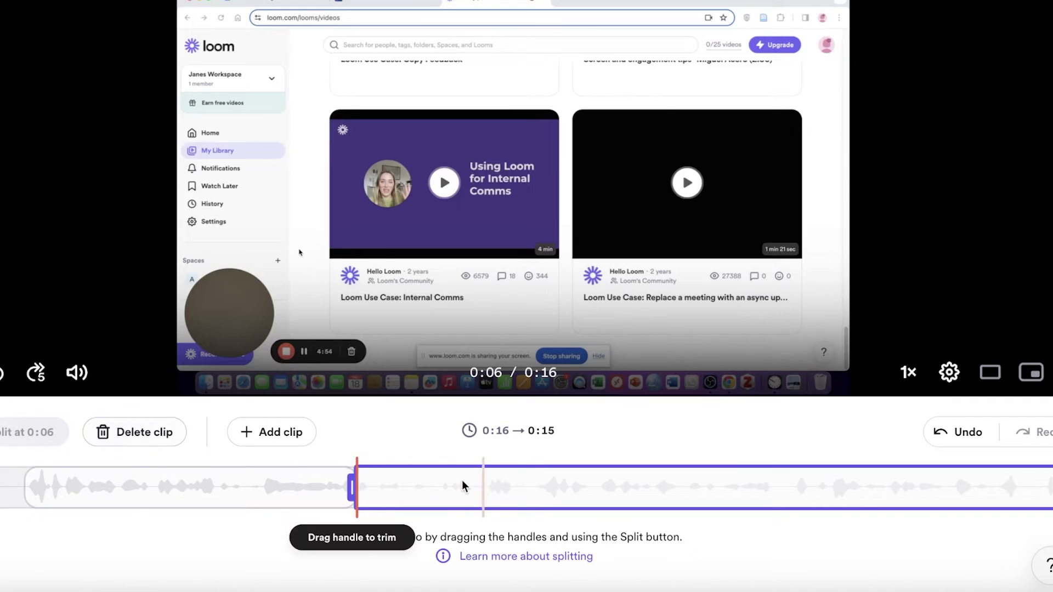
left_click(458, 485)
left_click(481, 486)
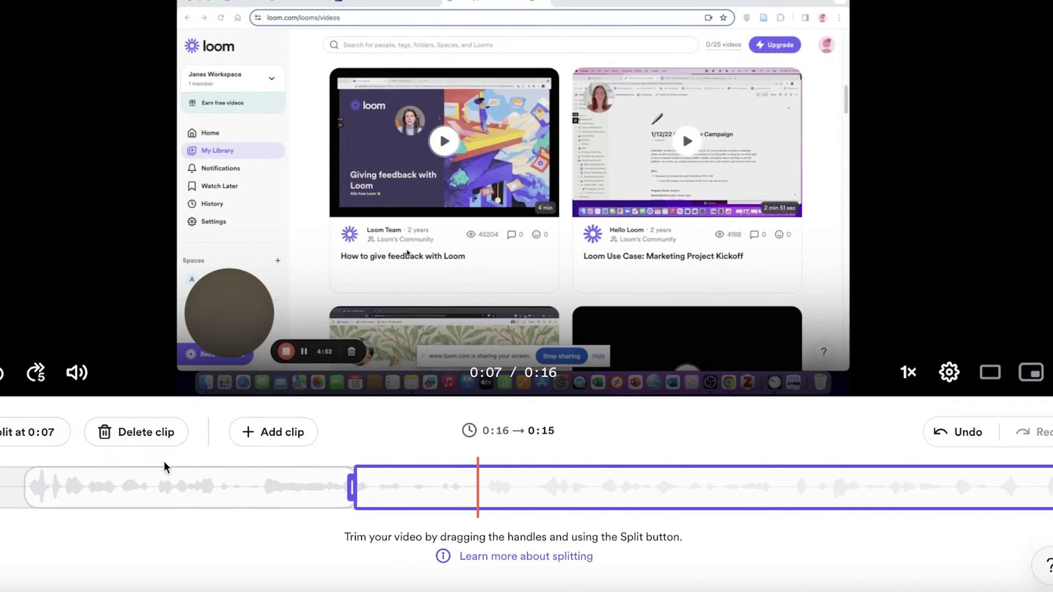
left_click(33, 432)
Delete the middle clip between the cuts and adjust the remaining clip's start near 0:07.
left_click(438, 497)
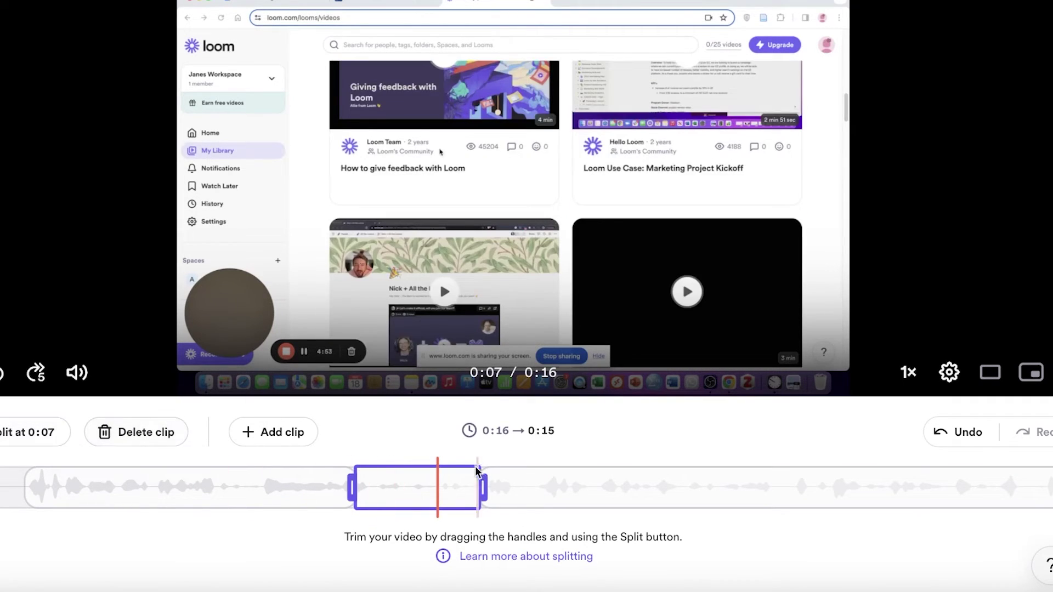
left_click(145, 443)
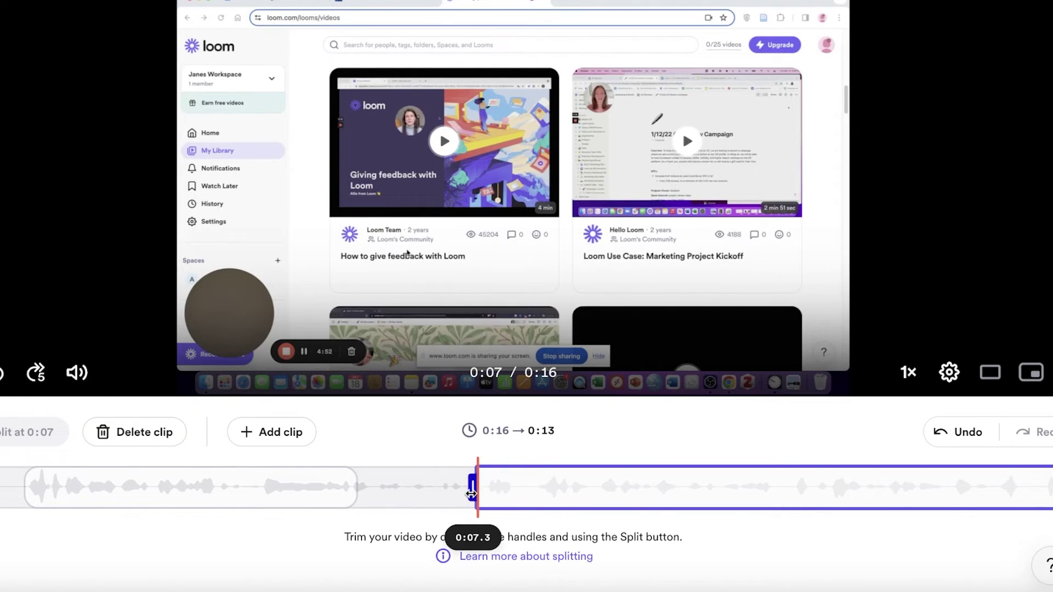
mouse_move(472, 494)
left_mouse_down()
mouse_move(348, 510)
mouse_move(578, 492)
mouse_move(483, 492)
left_mouse_up()
scroll(834, 236, "up", 3)
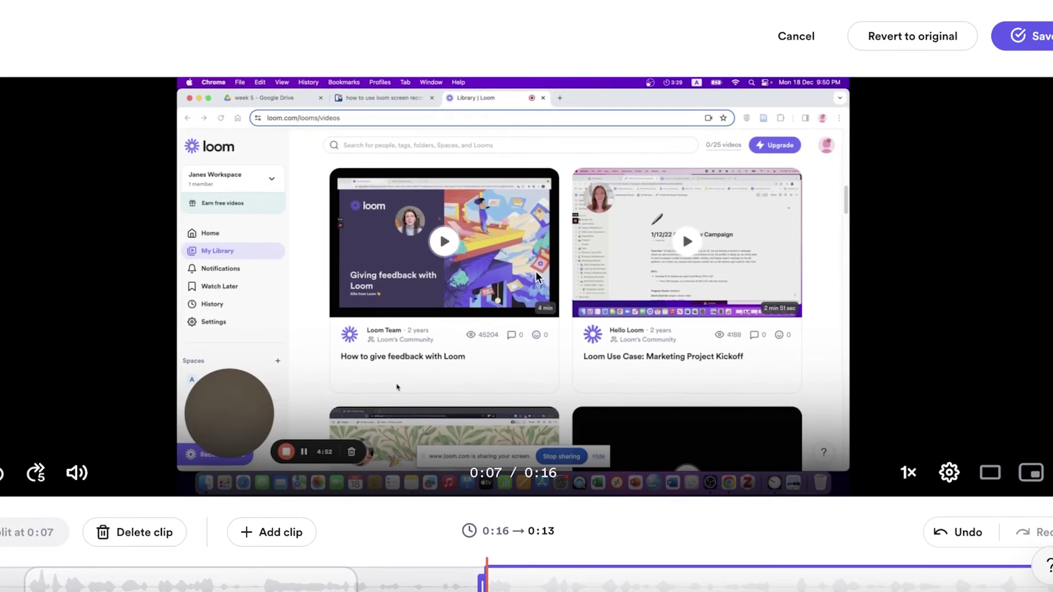
scroll(837, 231, "down", 1)
scroll(831, 246, "up", 1)
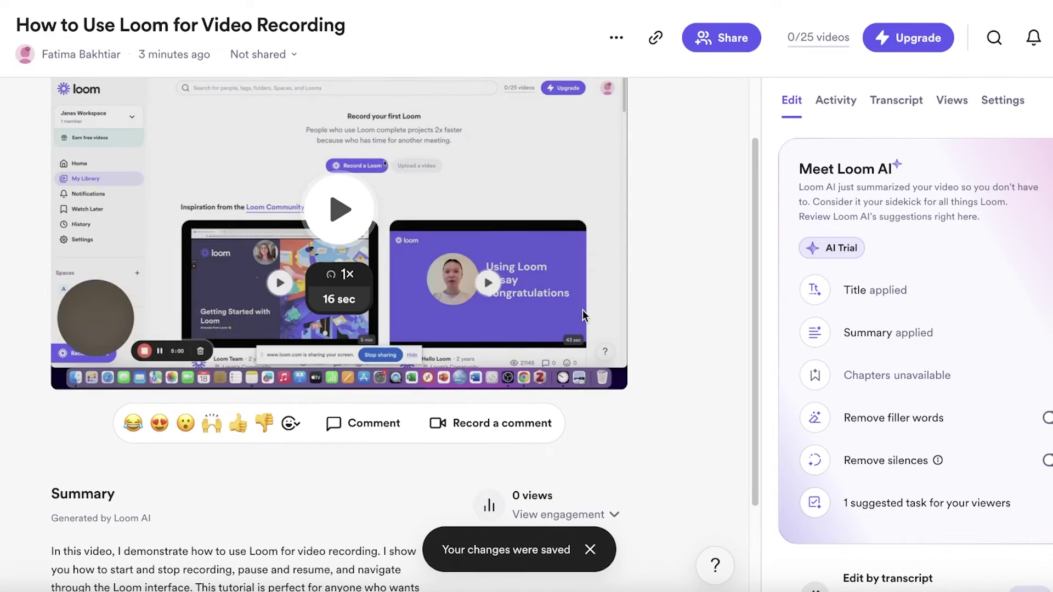
Look through the Upgrade pricing plans, close them, and open the video's More actions menu.
scroll(476, 294, "down", 3)
scroll(737, 228, "up", 5)
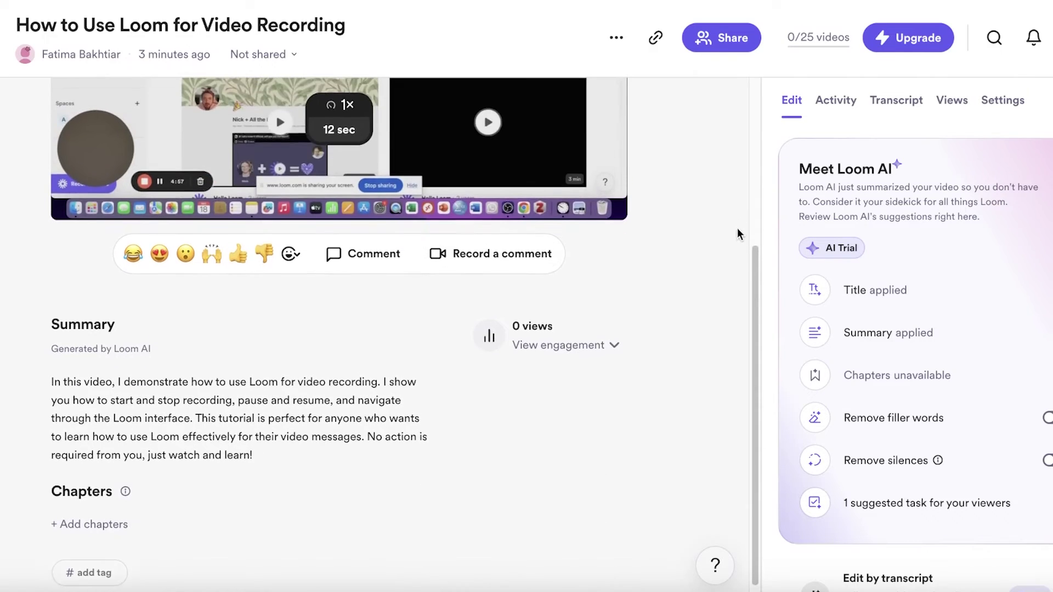
scroll(623, 297, "down", 5)
scroll(463, 311, "up", 5)
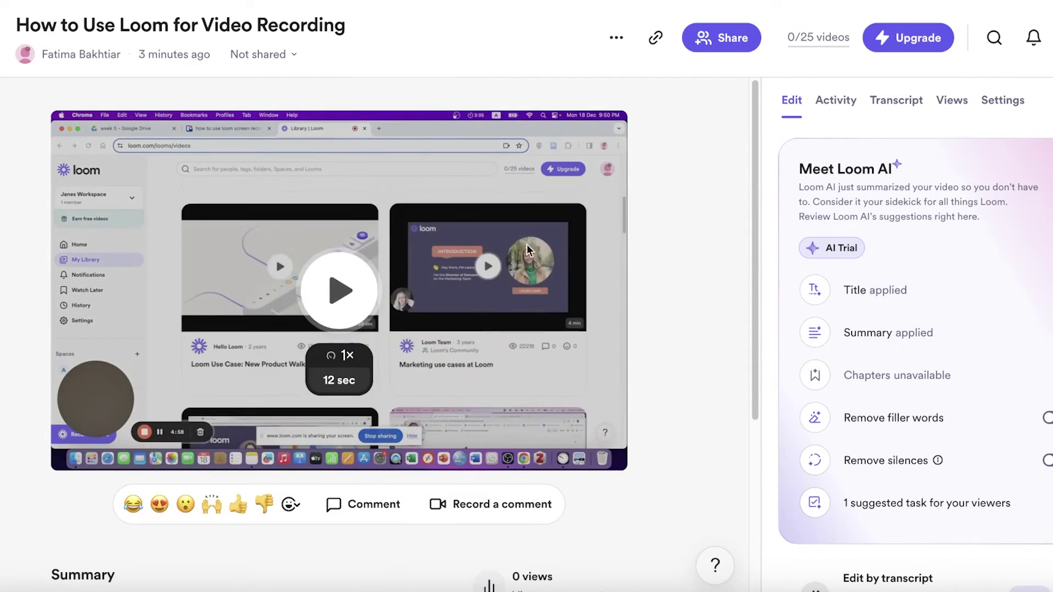
left_click(879, 43)
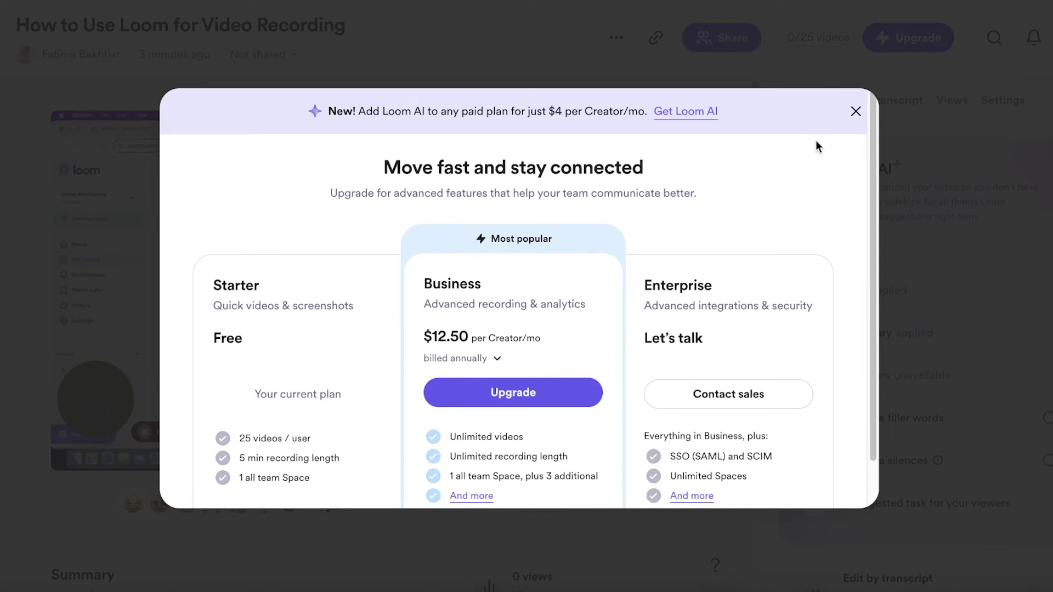
scroll(661, 209, "down", 1)
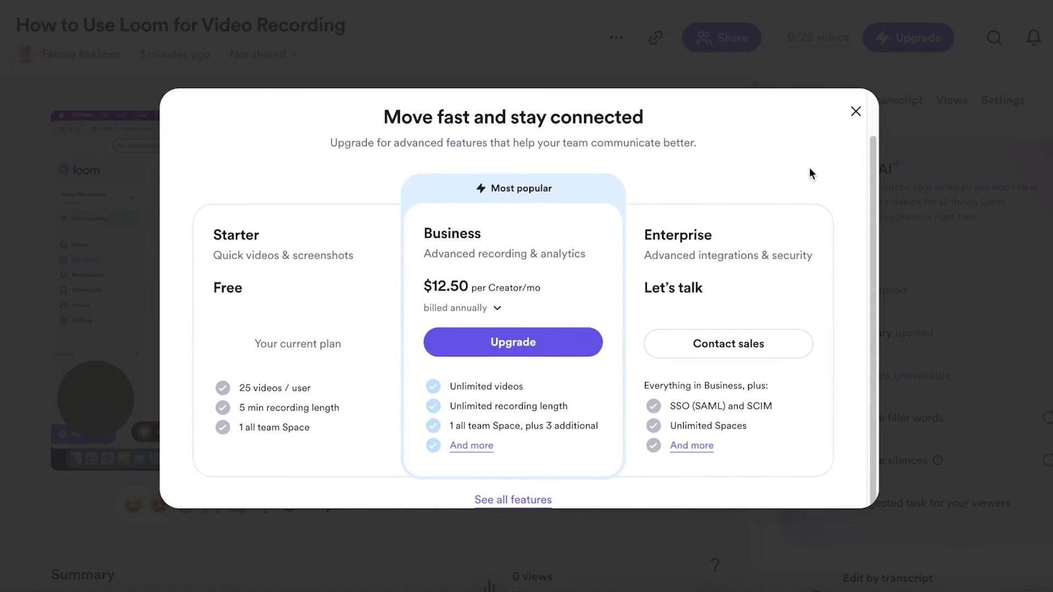
left_click(851, 117)
left_click(625, 40)
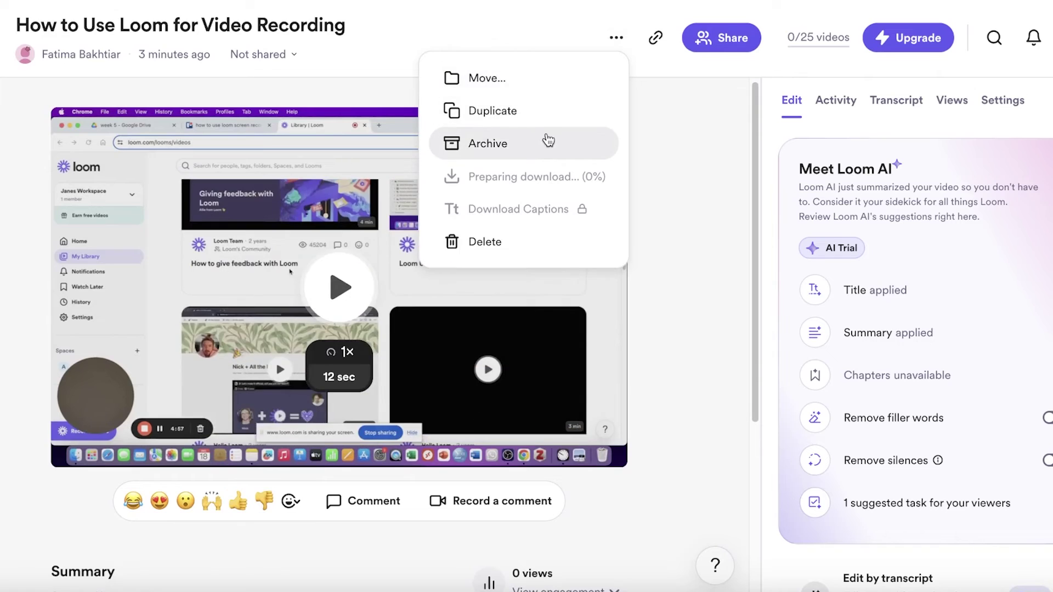
Check the video's Share, Social and Embed options, then close the share dialog.
left_click(685, 36)
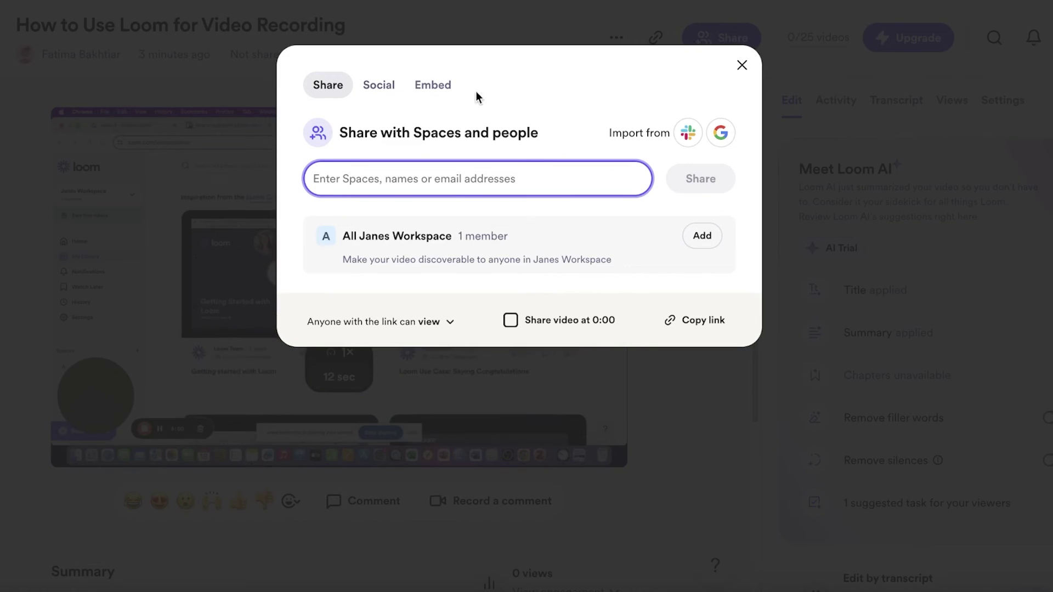
left_click(399, 93)
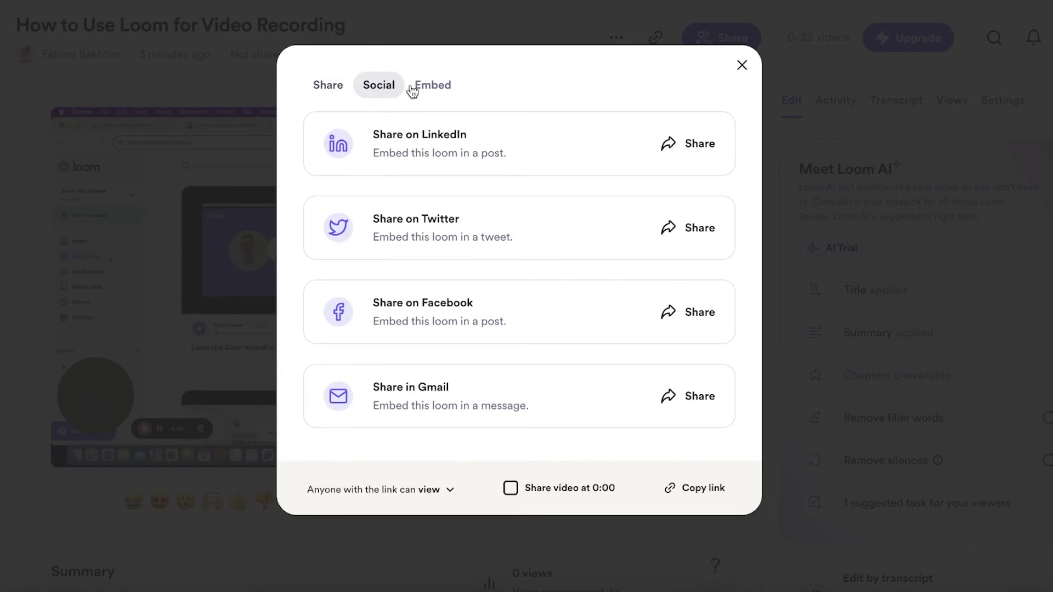
left_click(425, 88)
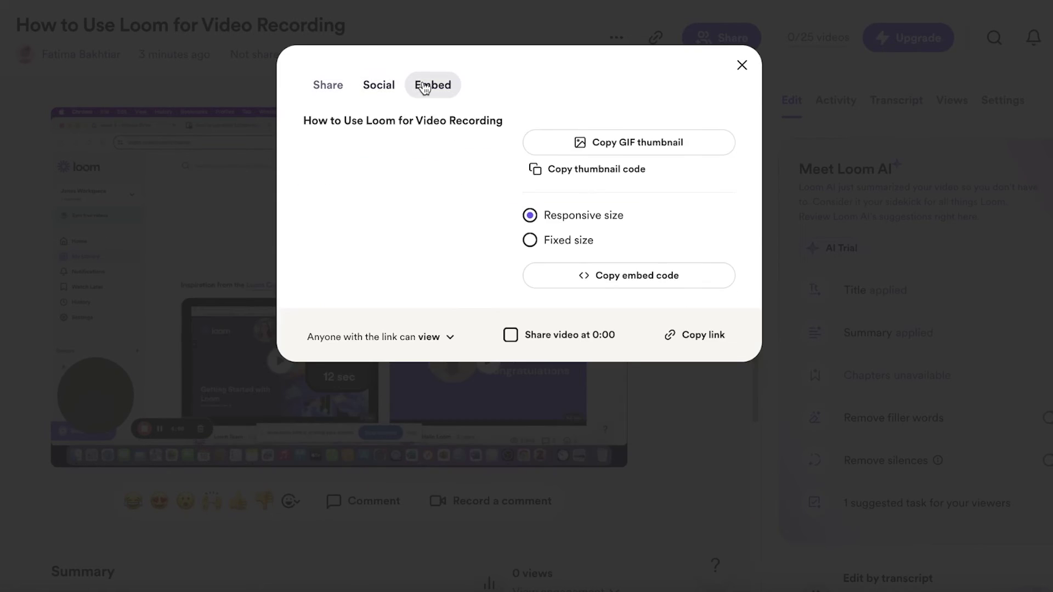
left_click(741, 65)
scroll(700, 288, "down", 5)
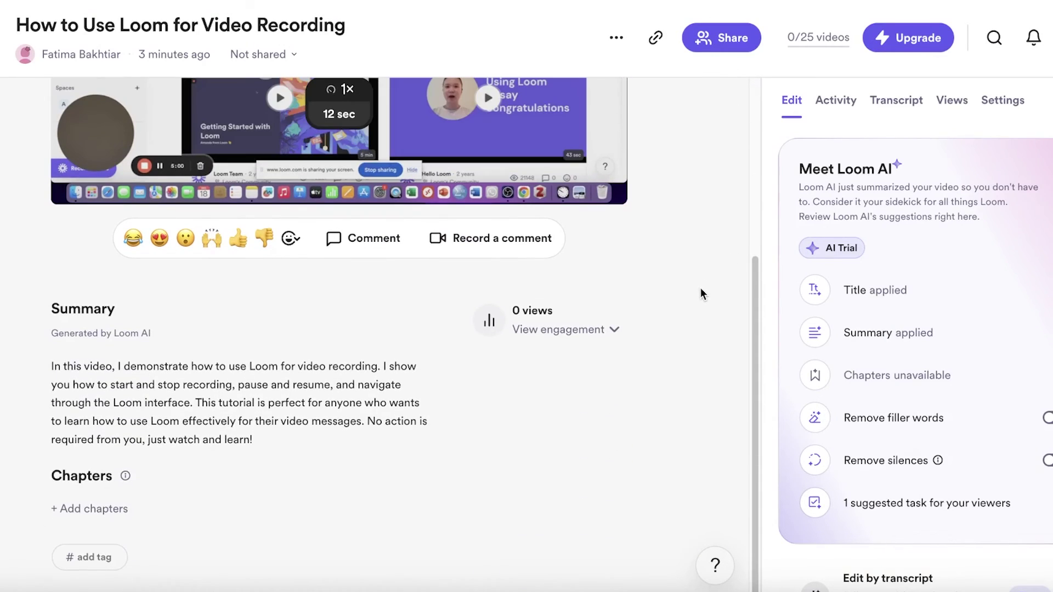
Go from the video page to Home and scroll through its Loom Community videos.
scroll(989, 174, "down", 3)
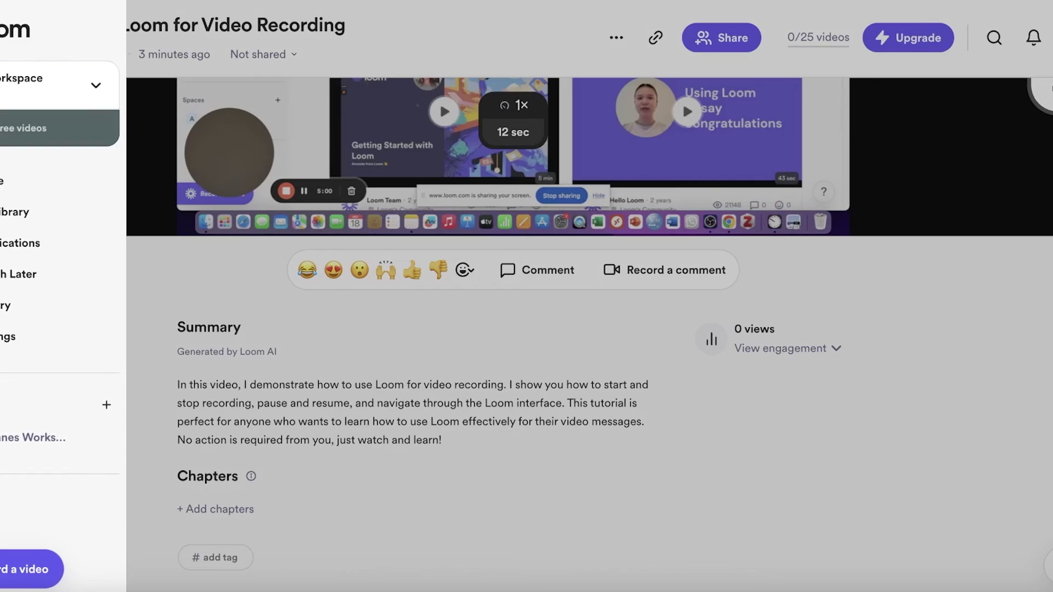
left_click(22, 181)
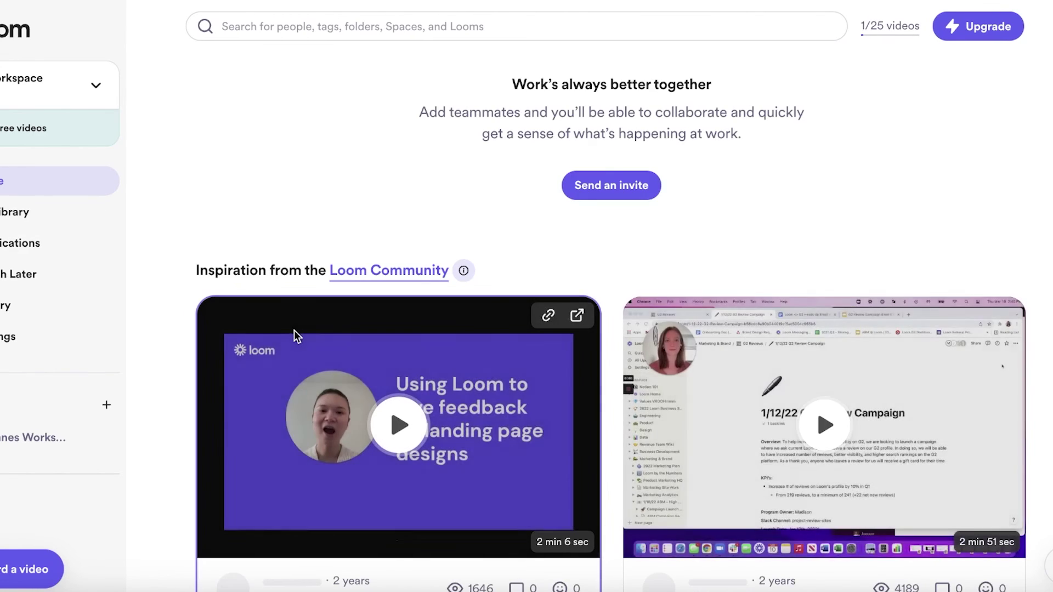
scroll(294, 330, "down", 8)
scroll(304, 364, "up", 4)
scroll(306, 372, "up", 4)
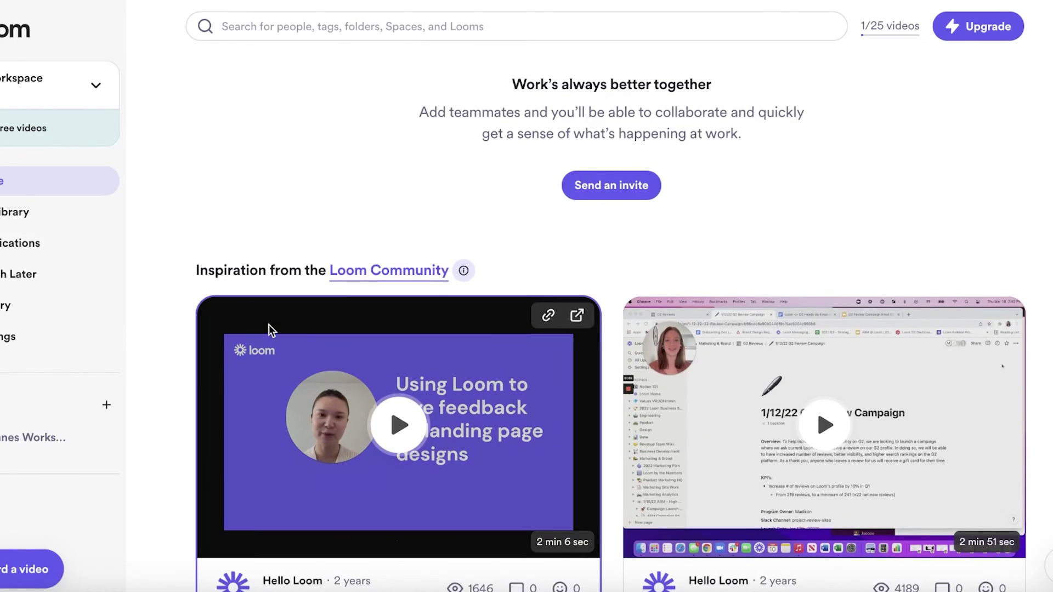